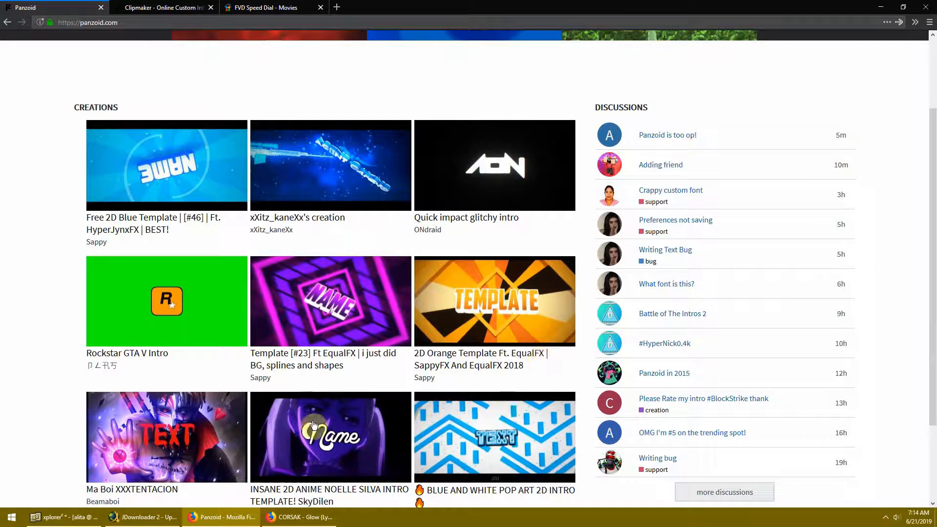
# Step: Open the full creations gallery and browse through the trending intro templates
pyautogui.scroll(-3, 383, 383)
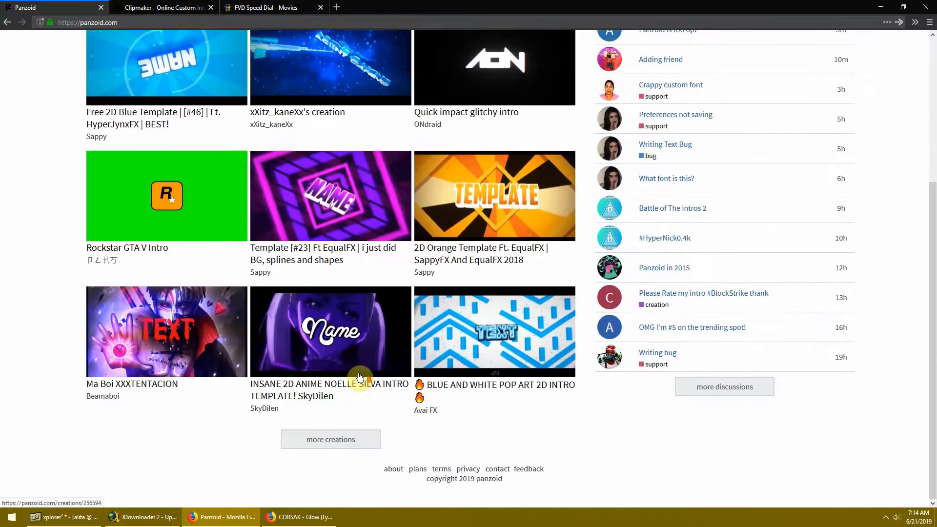
pyautogui.click(326, 441)
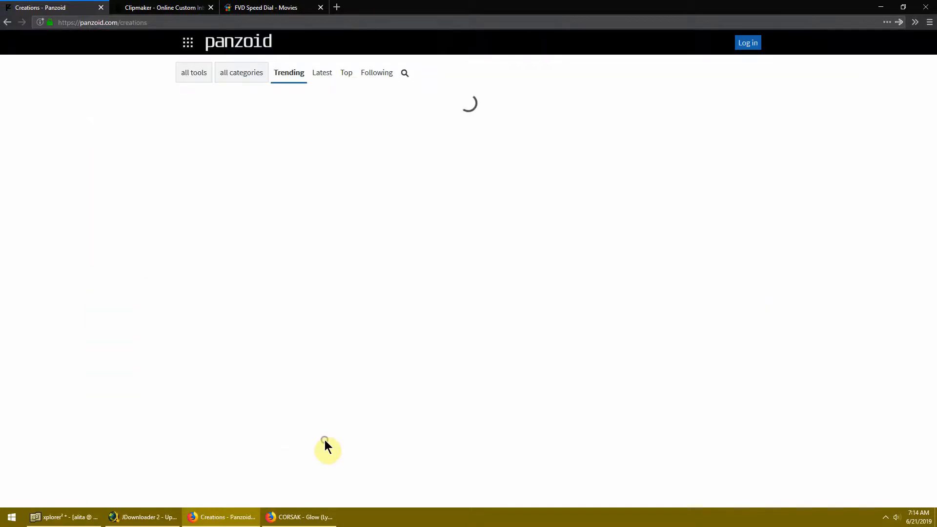
pyautogui.scroll(-10, 592, 148)
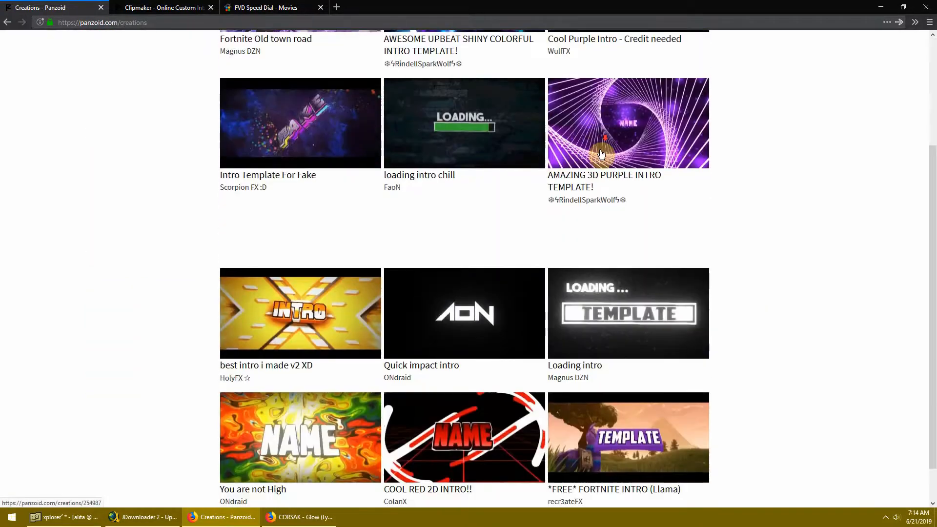
pyautogui.scroll(-3, 639, 170)
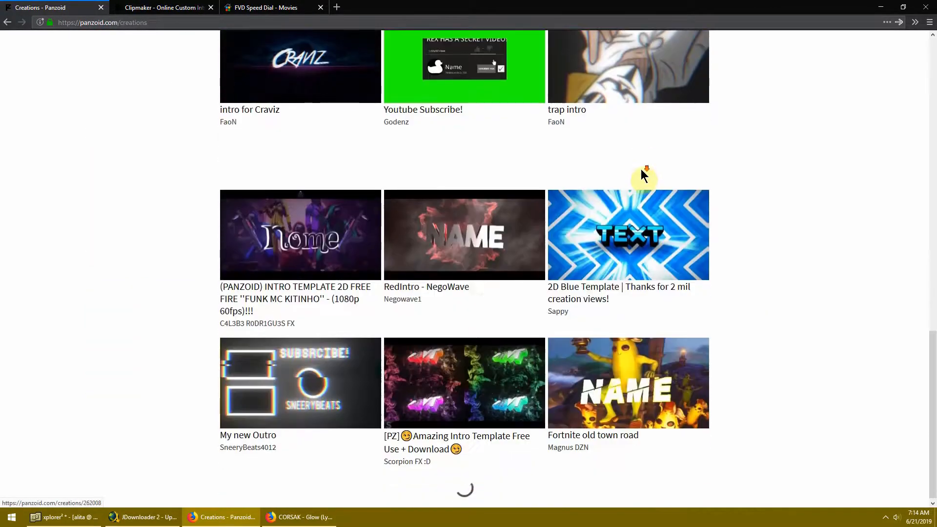
pyautogui.scroll(-3, 546, 266)
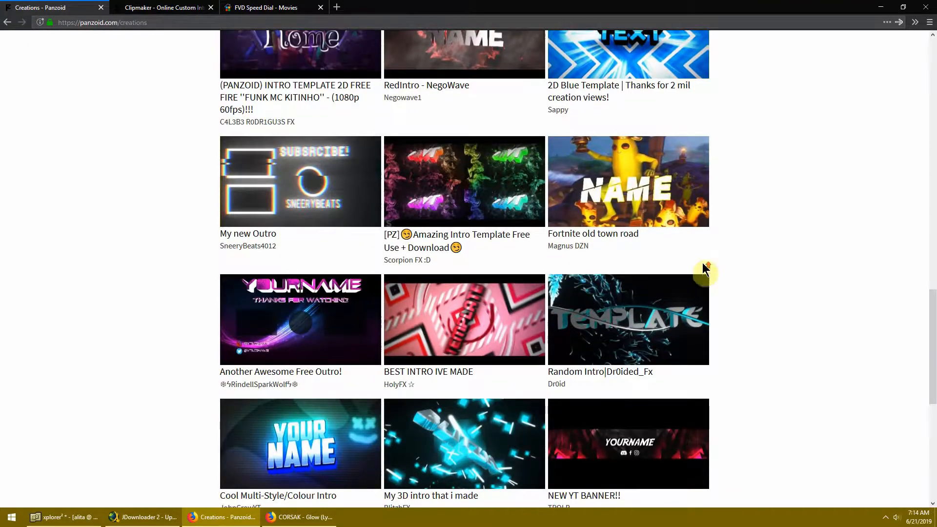
pyautogui.scroll(10, 704, 248)
pyautogui.scroll(4, 726, 237)
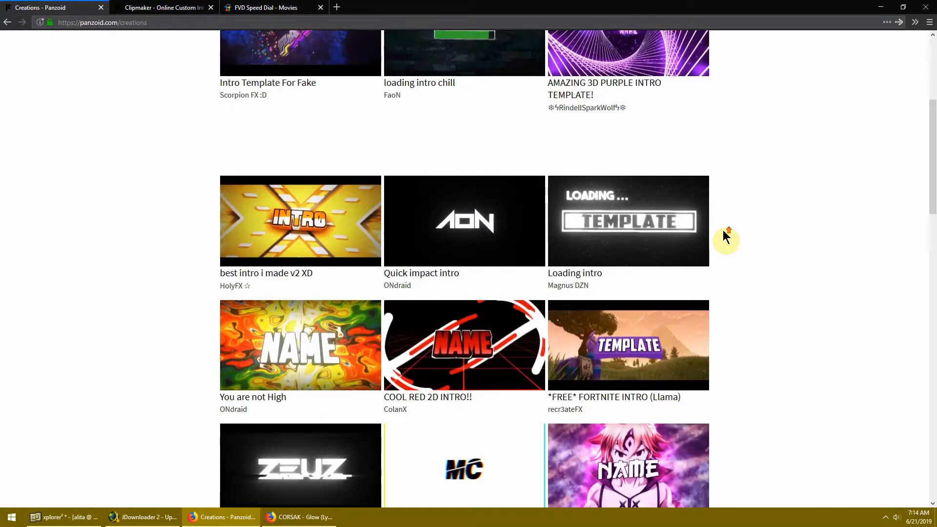
pyautogui.scroll(1, 726, 237)
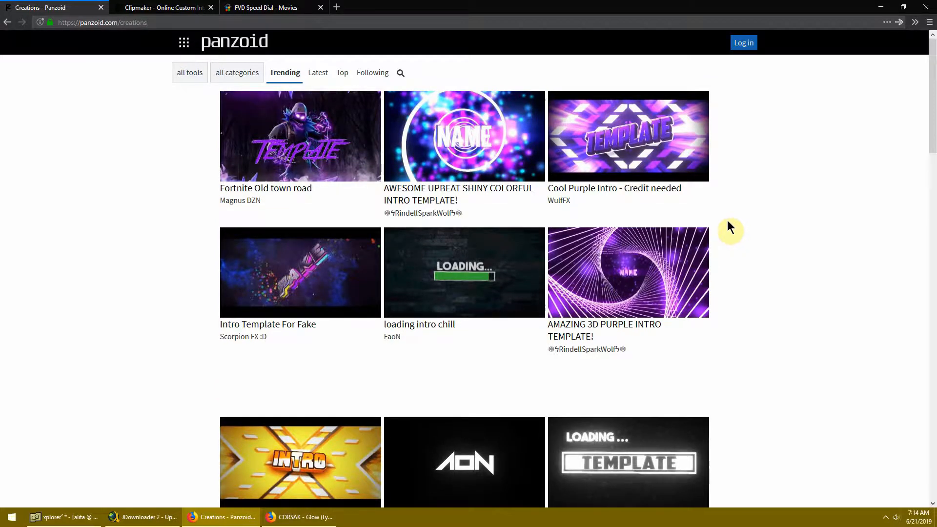
# Step: Open the "Intro Template For Fake" creation in Clipmaker and switch the viewport to the camera preview
pyautogui.click(301, 285)
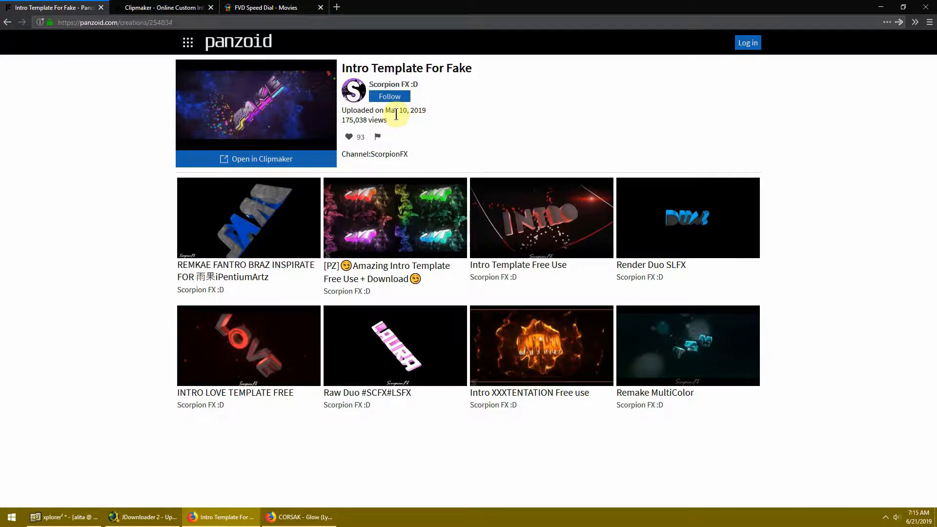
pyautogui.click(241, 164)
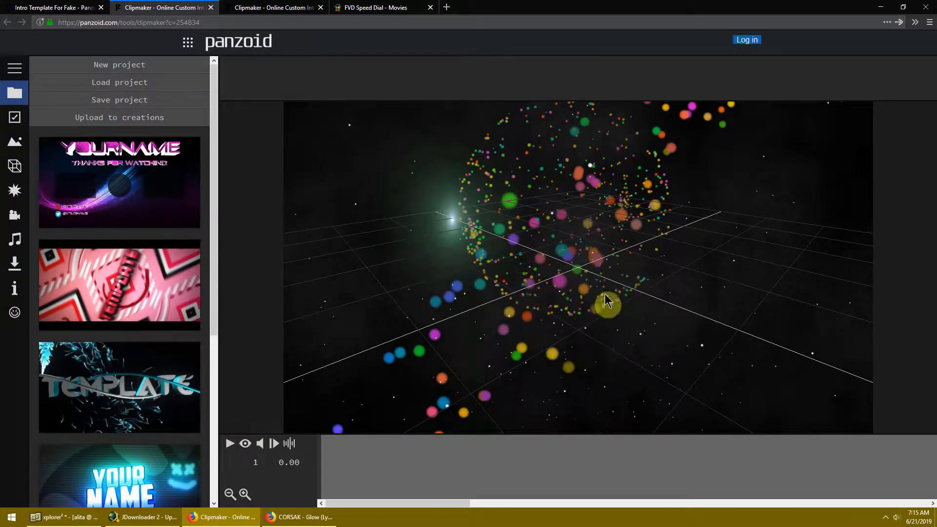
pyautogui.click(245, 446)
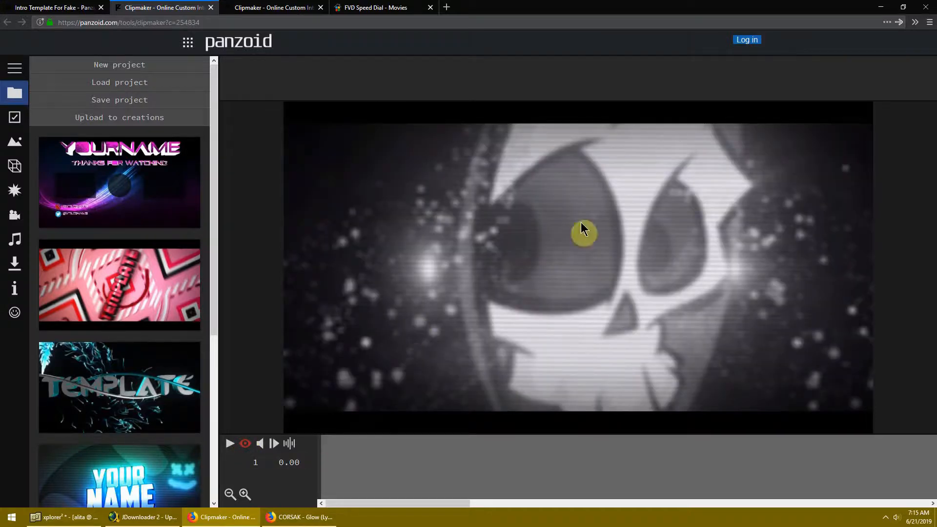
# Step: Play the intro through, pause it, and place the playhead at frame 448 where the title text shows
pyautogui.click(228, 446)
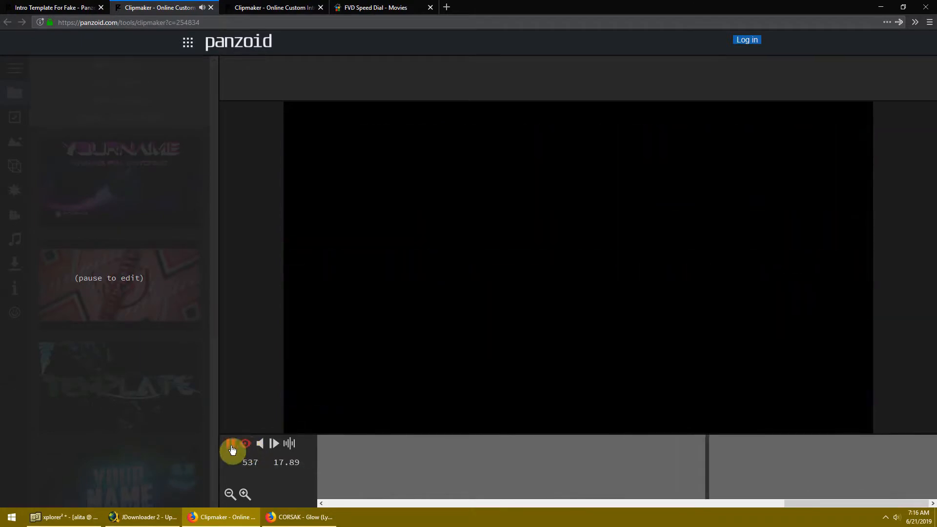
pyautogui.click(232, 448)
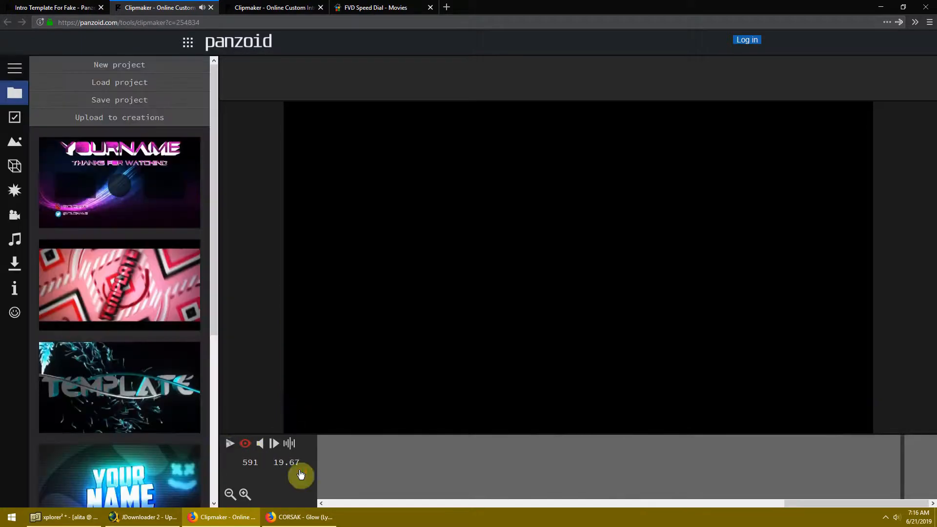
pyautogui.click(379, 475)
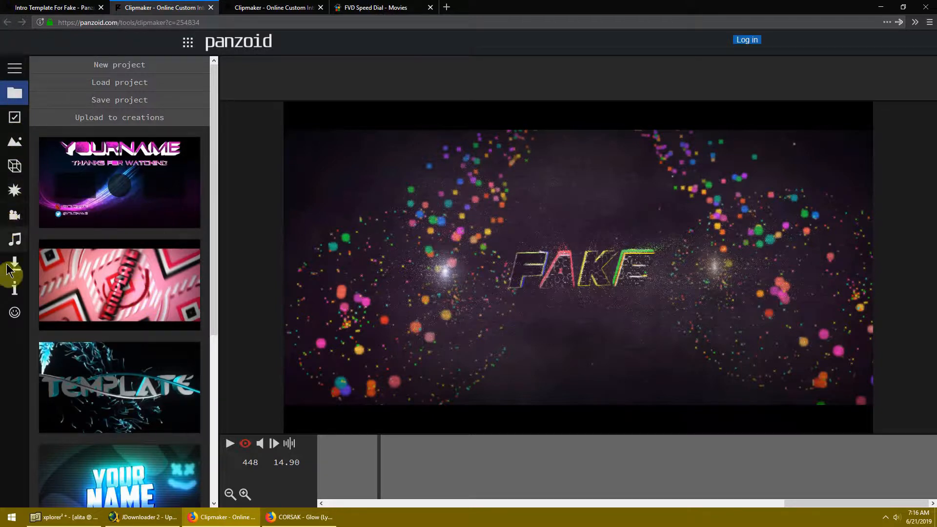
# Step: Find the F text layers among the project's objects and change the first one's text to G
pyautogui.click(16, 168)
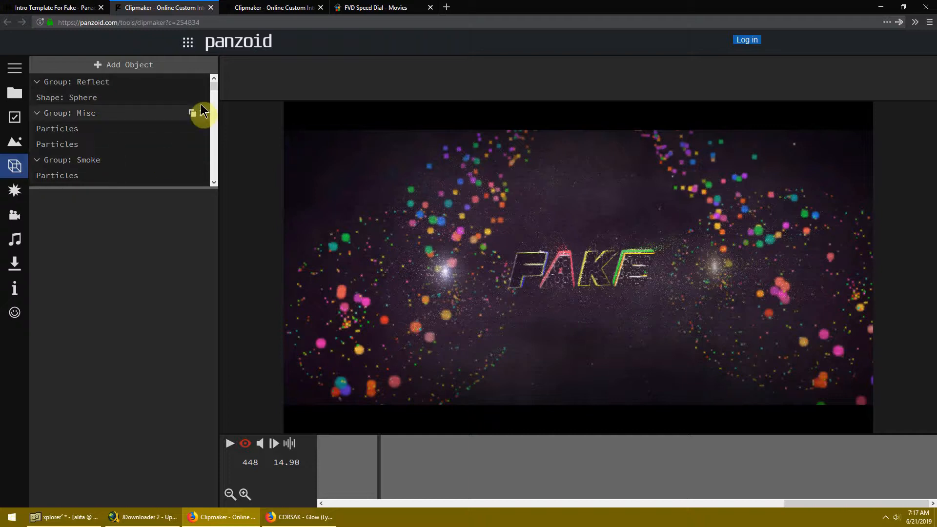
pyautogui.moveTo(215, 92); pyautogui.dragTo(215, 106)
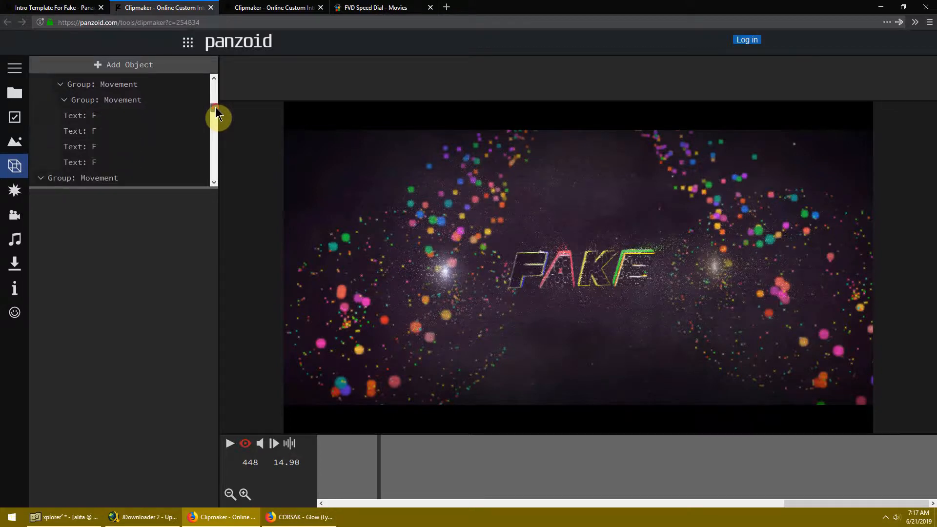
pyautogui.click(96, 120)
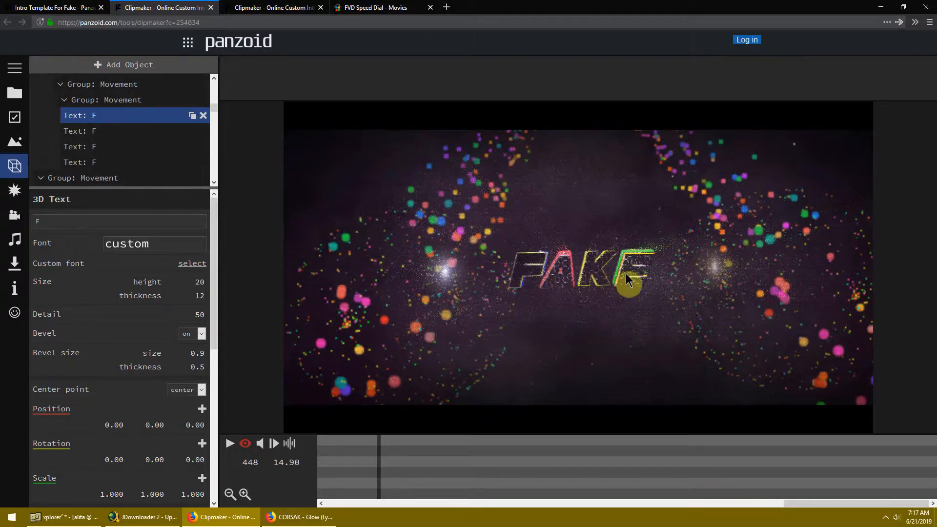
pyautogui.doubleClick(65, 218)
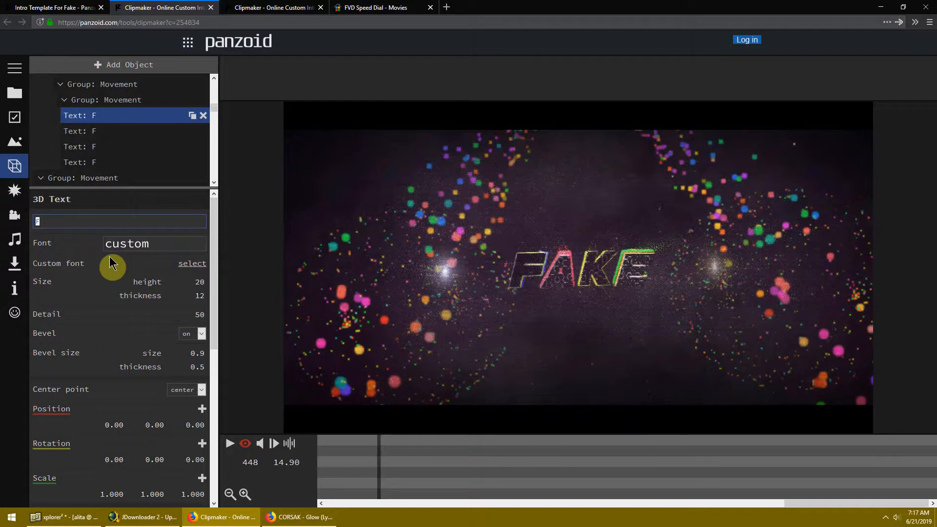
pyautogui.write('G')
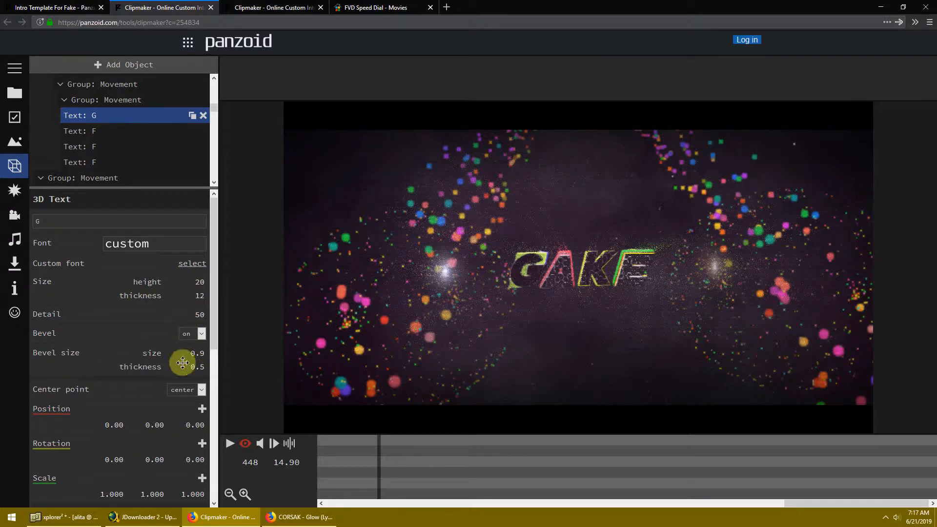
# Step: Change the text of the remaining three F layers in the same group to G
pyautogui.click(100, 132)
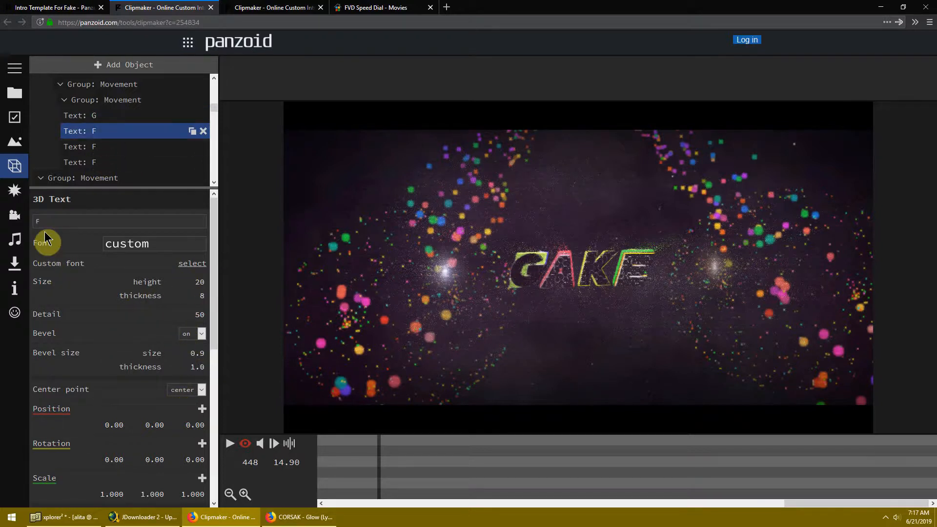
pyautogui.moveTo(43, 221); pyautogui.dragTo(31, 221)
pyautogui.write('G')
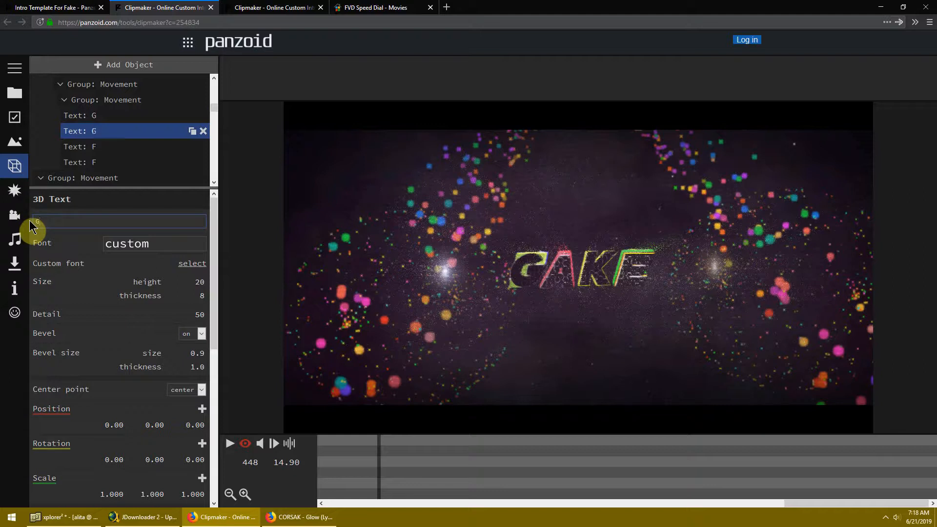
pyautogui.click(89, 147)
pyautogui.moveTo(49, 220); pyautogui.dragTo(15, 221)
pyautogui.write('G')
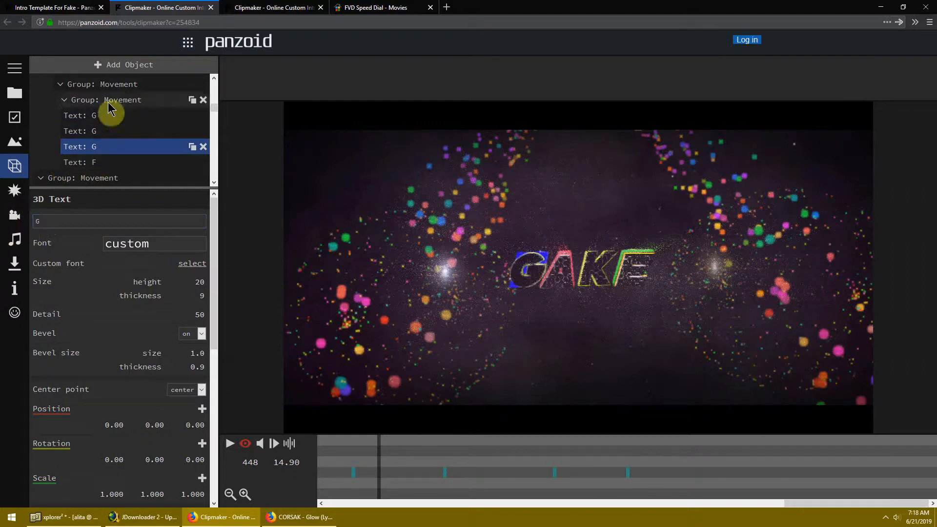
pyautogui.click(113, 163)
pyautogui.click(51, 223)
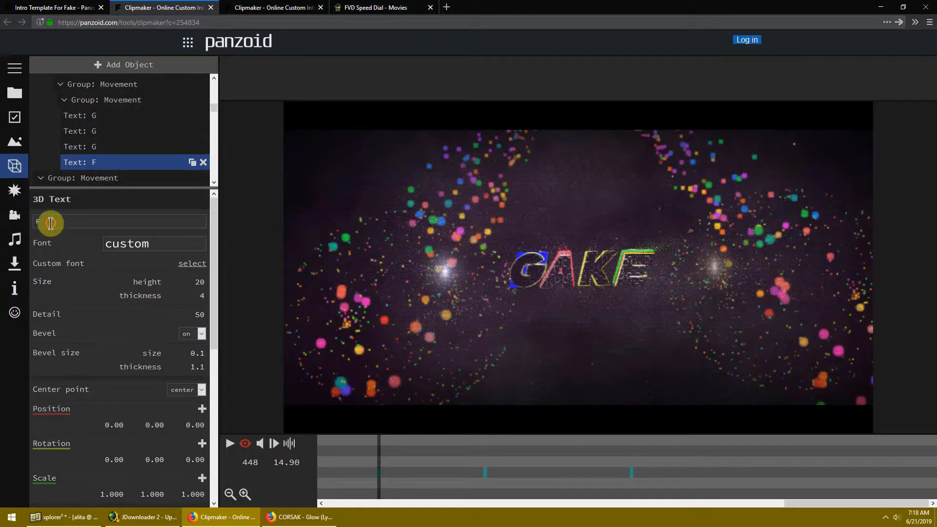
pyautogui.moveTo(50, 223); pyautogui.dragTo(19, 227)
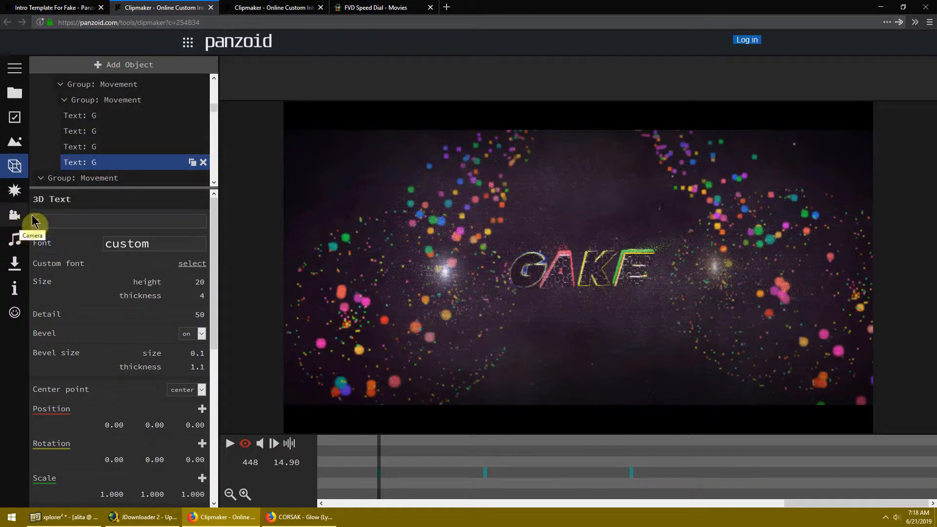
# Step: Find the K text layers further down the object list and change the first one's text to M
pyautogui.scroll(-2, 154, 161)
pyautogui.scroll(-4, 154, 162)
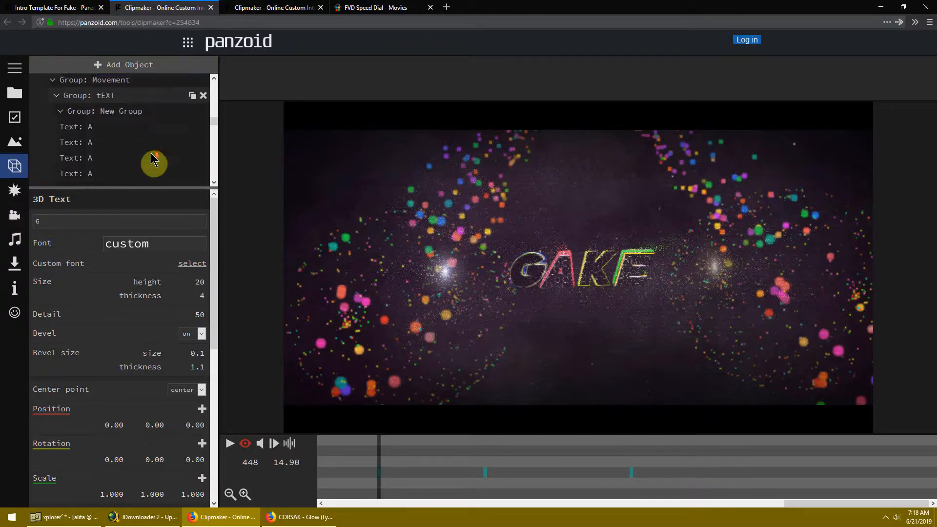
pyautogui.scroll(-5, 120, 130)
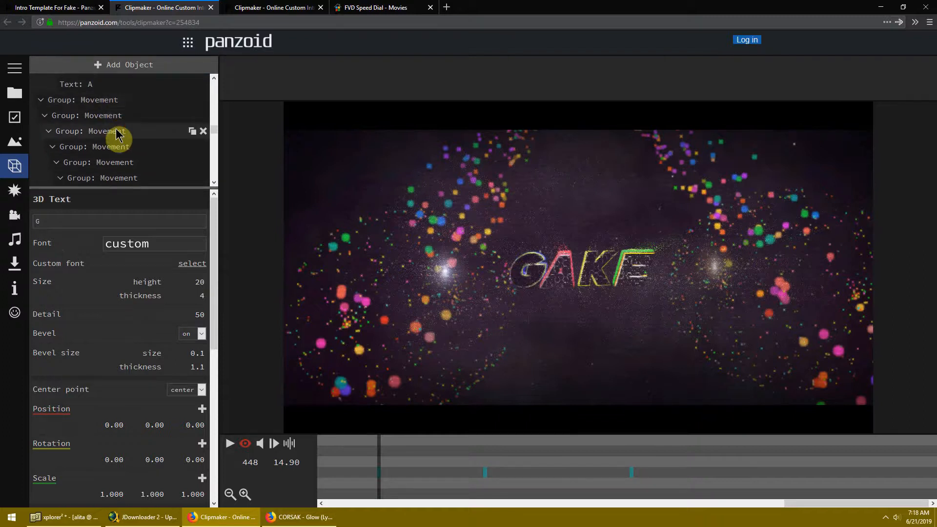
pyautogui.scroll(-2, 99, 101)
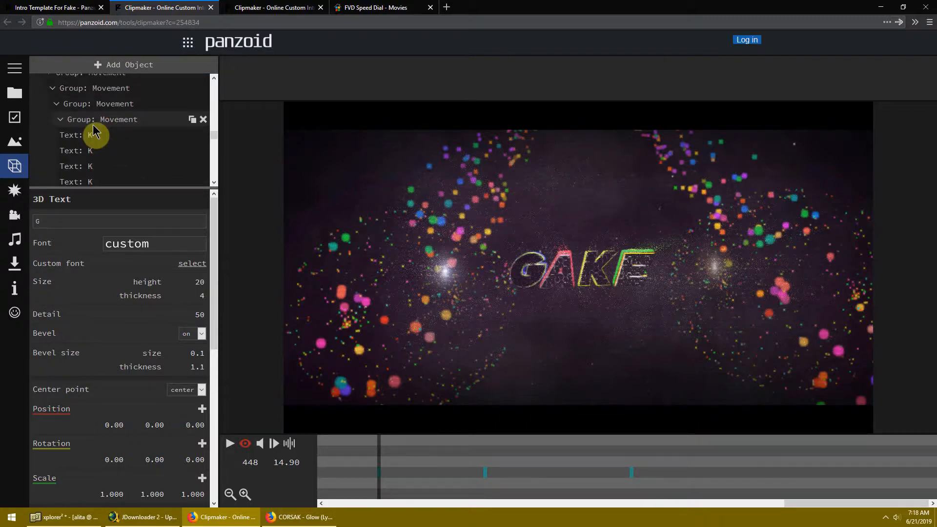
pyautogui.click(94, 133)
pyautogui.moveTo(63, 222); pyautogui.dragTo(15, 224)
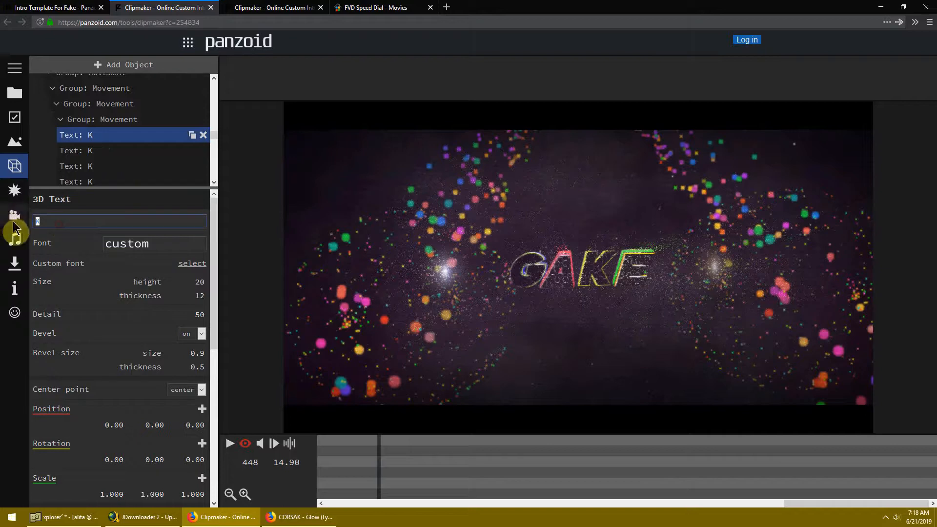
pyautogui.write('M')
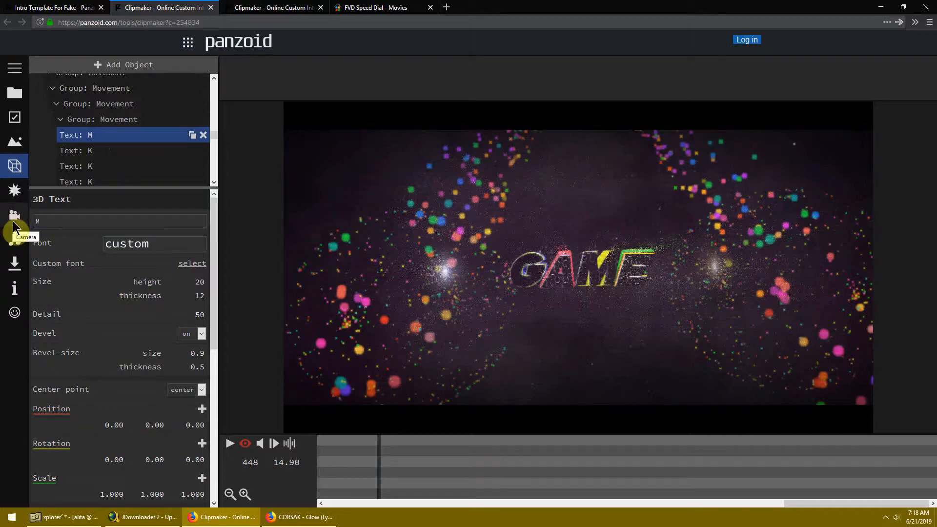
# Step: Change the text of the remaining three K layers in that group to M
pyautogui.click(117, 151)
pyautogui.moveTo(50, 224); pyautogui.dragTo(7, 230)
pyautogui.write('M')
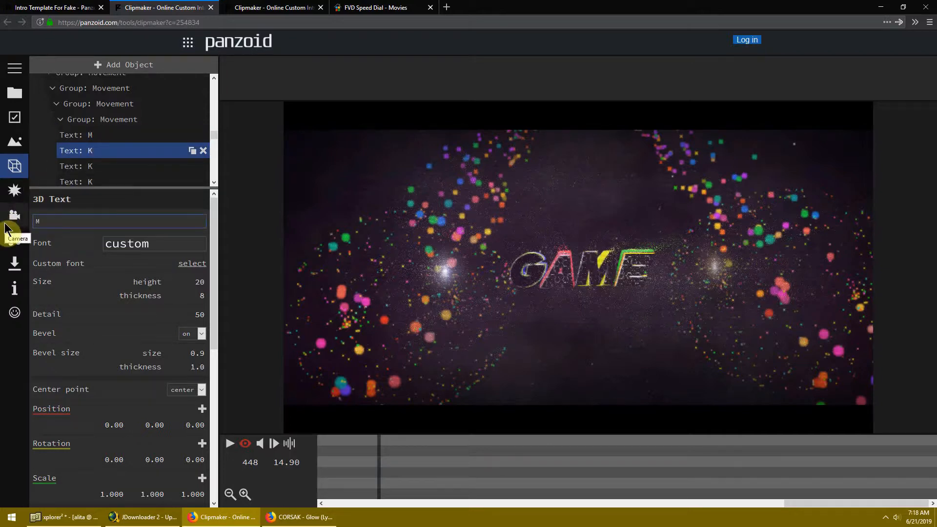
pyautogui.click(93, 167)
pyautogui.moveTo(52, 222); pyautogui.dragTo(3, 220)
pyautogui.write('M')
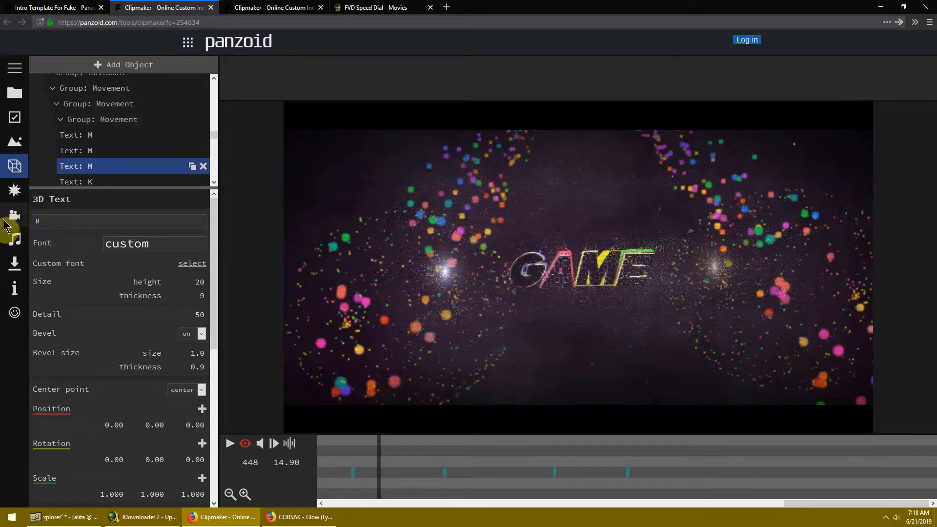
pyautogui.click(119, 184)
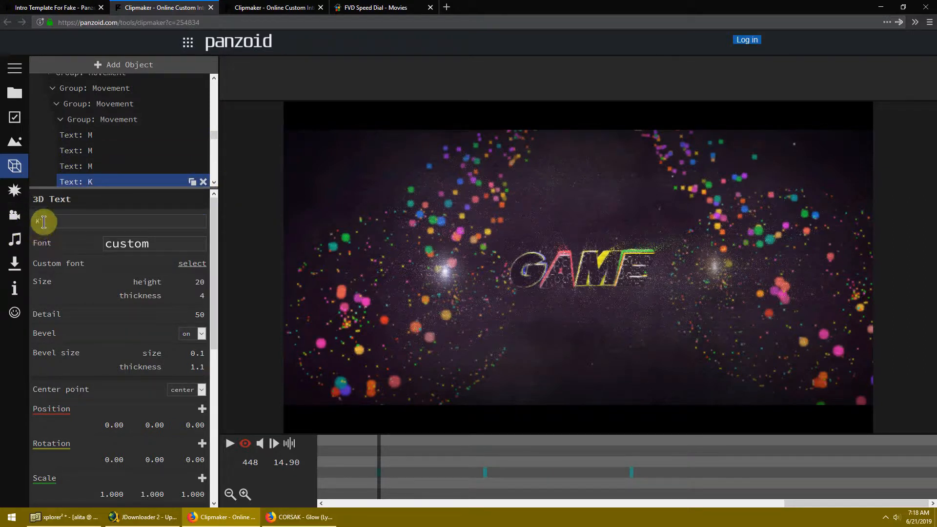
pyautogui.moveTo(44, 222); pyautogui.dragTo(20, 227)
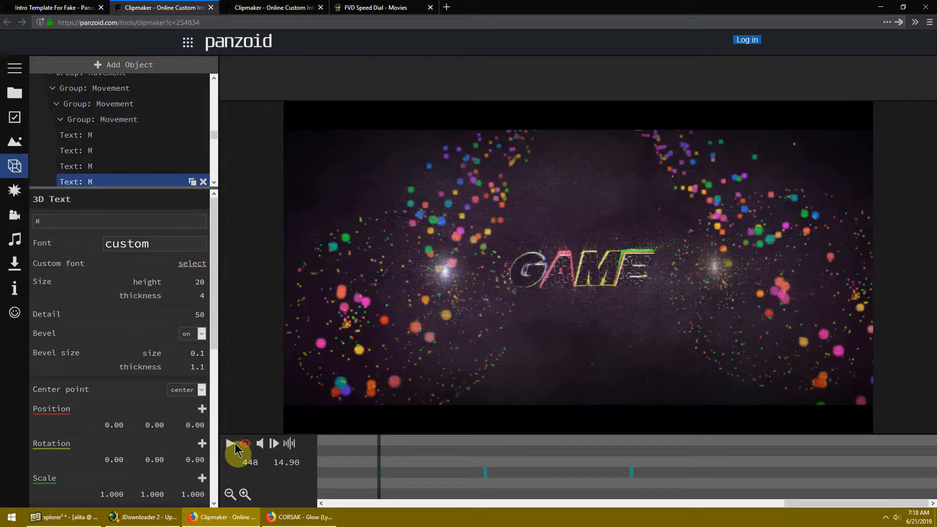
# Step: Play back the edited intro, pause on the GAME title, and show the settings of the Movement group holding the M layers
pyautogui.click(229, 444)
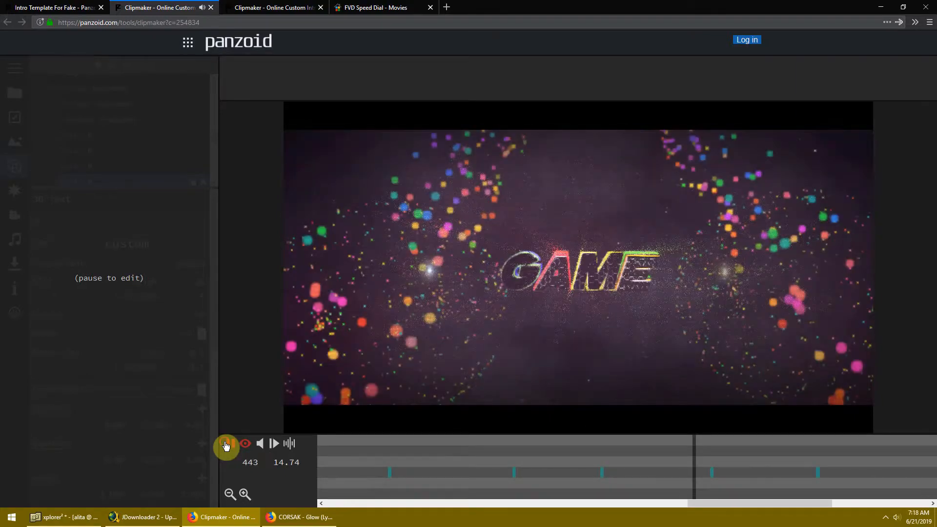
pyautogui.click(226, 444)
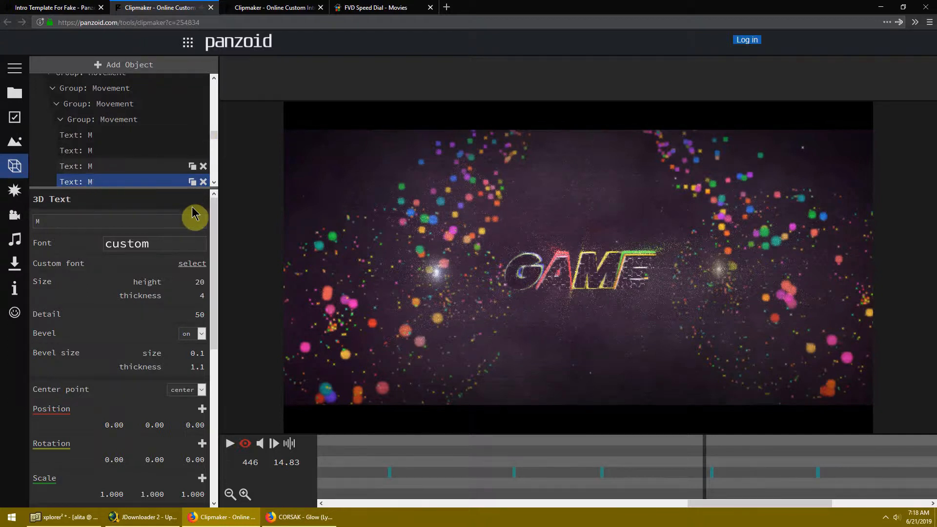
pyautogui.click(101, 122)
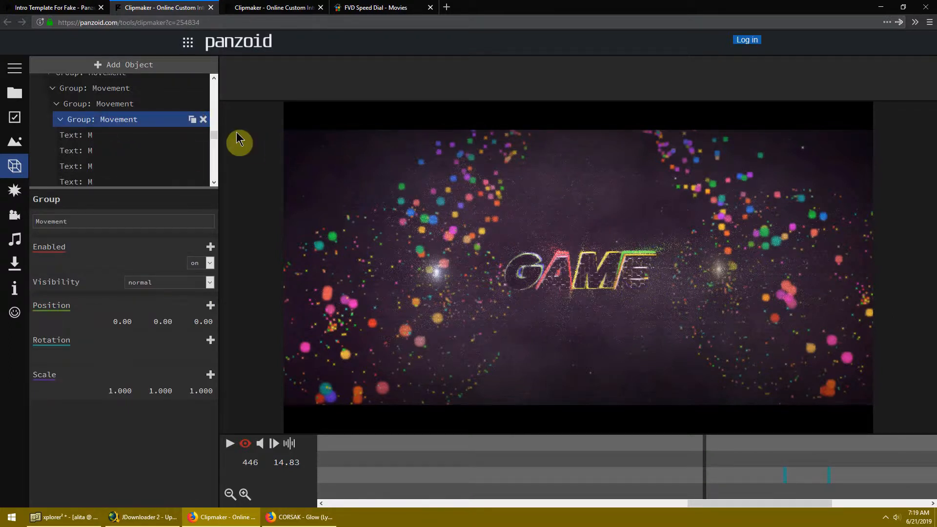
# Step: Collapse the Movement group directly below the A text layers in the object list
pyautogui.scroll(2, 117, 131)
pyautogui.scroll(2, 118, 131)
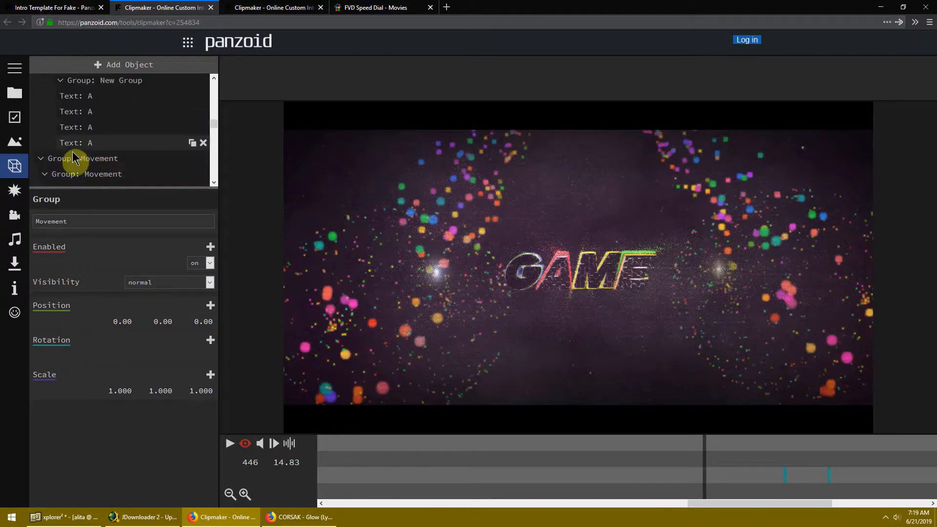
pyautogui.click(43, 161)
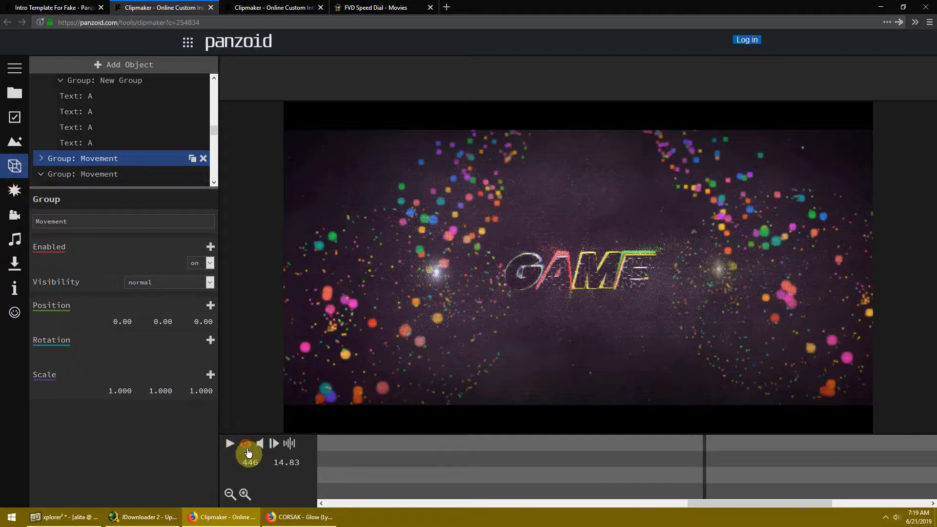
# Step: Start rendering the GAME intro video in balanced mode and .mkv (vp8/opus) format
pyautogui.click(13, 269)
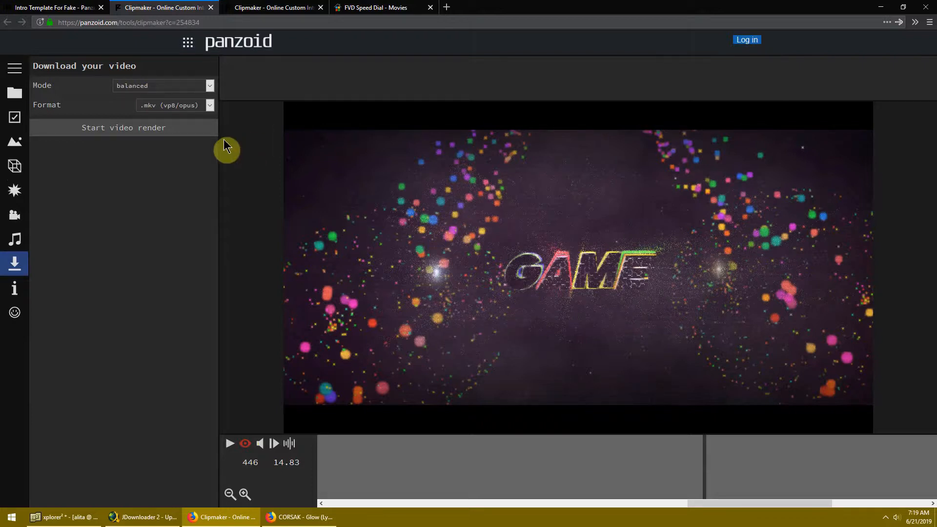
pyautogui.click(145, 84)
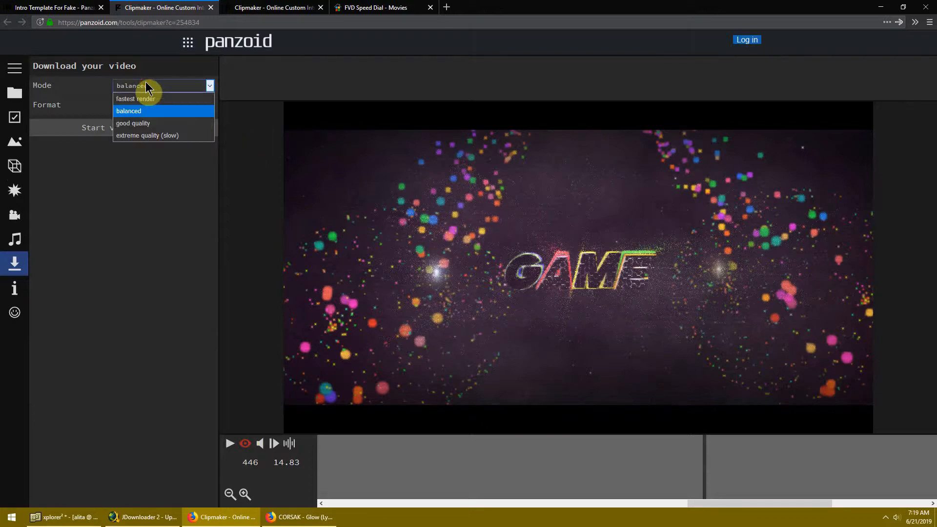
pyautogui.click(141, 115)
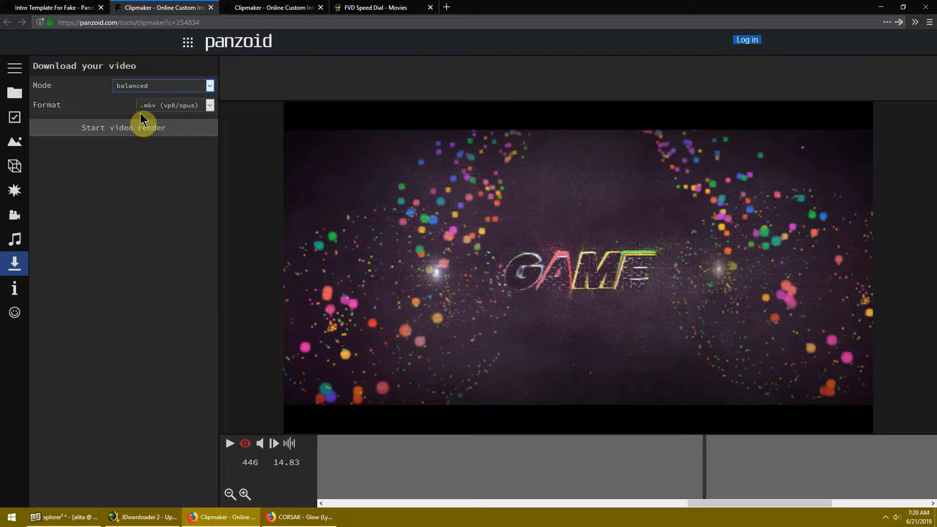
pyautogui.click(160, 106)
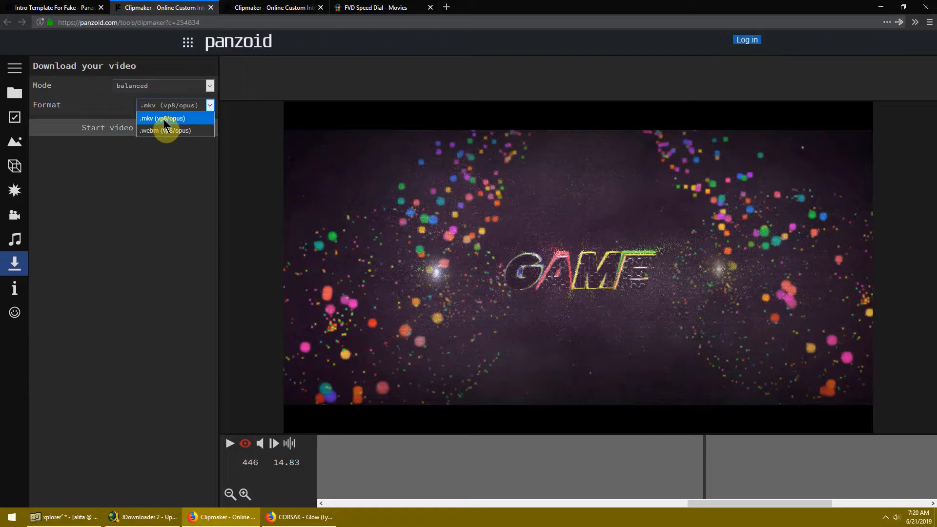
pyautogui.click(164, 119)
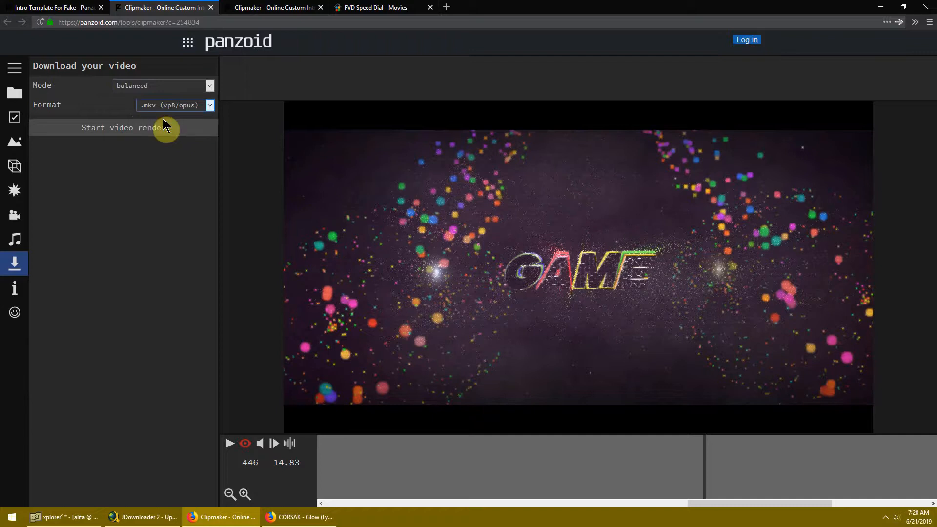
pyautogui.click(122, 129)
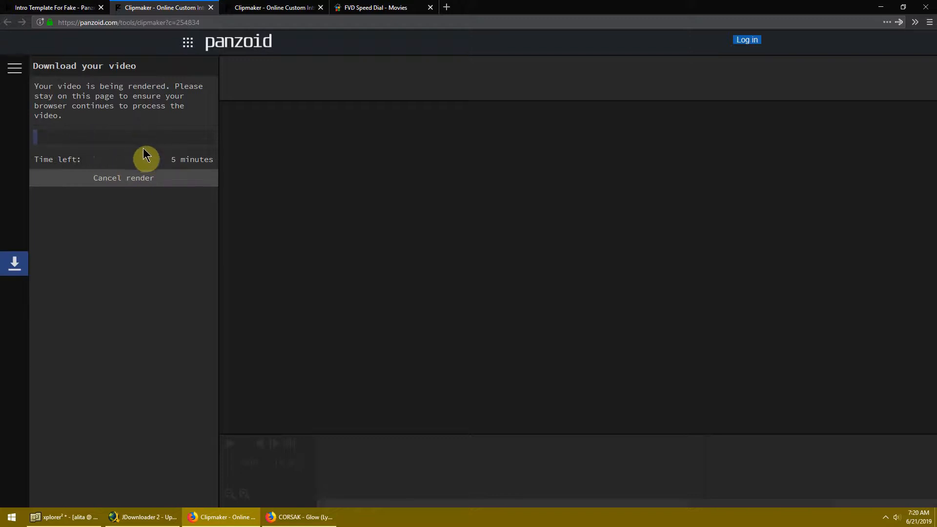
# Step: Download the finished render from the other Clipmaker project as video.mkv, save it, and close the download page
pyautogui.click(267, 9)
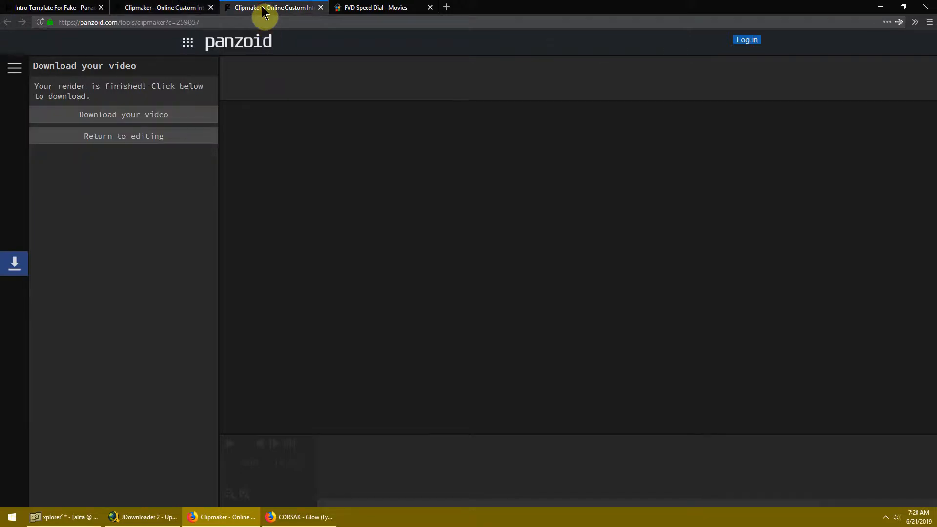
pyautogui.click(126, 116)
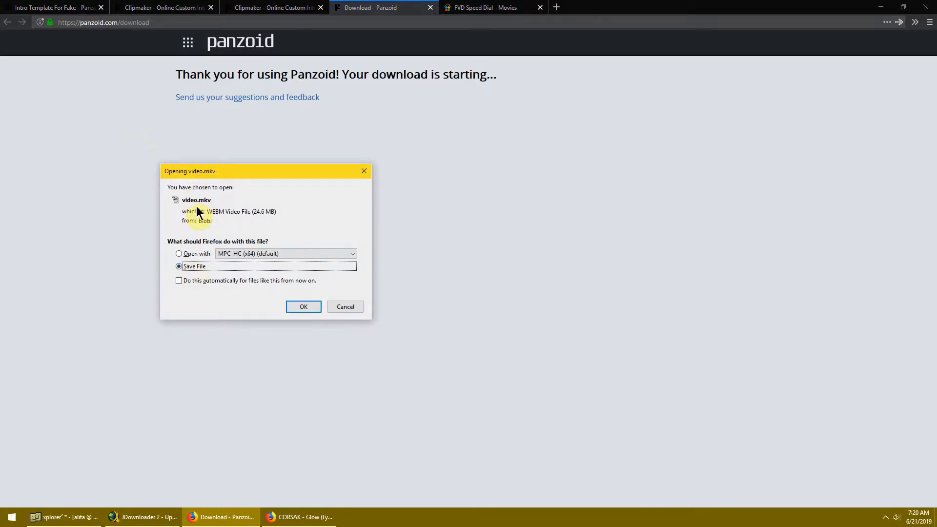
pyautogui.click(303, 306)
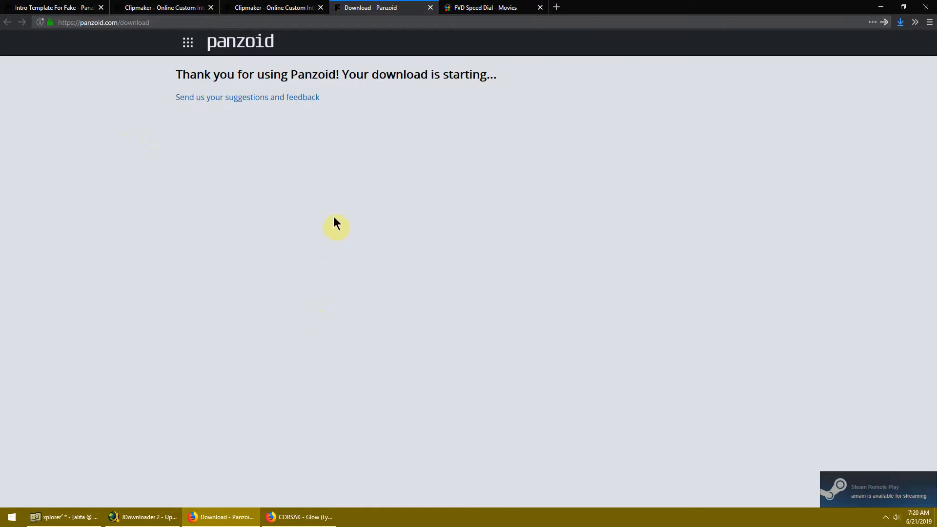
pyautogui.click(430, 9)
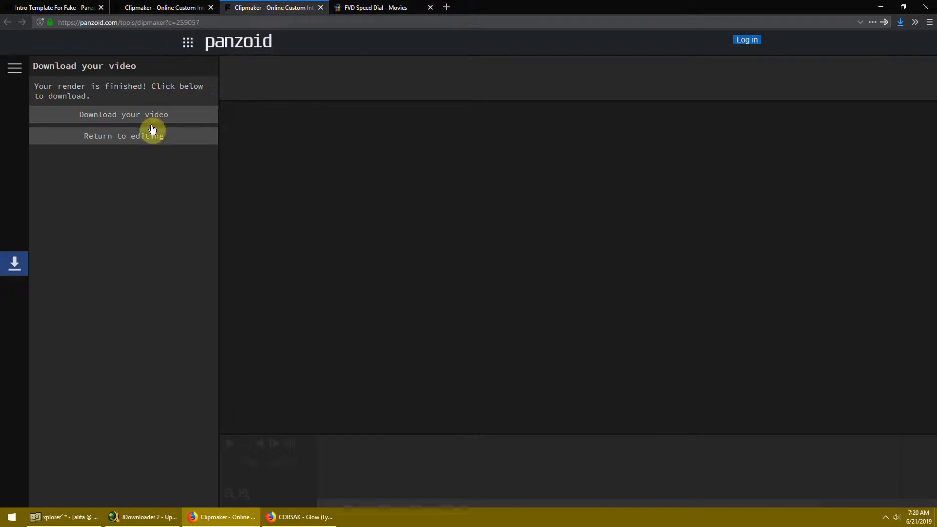
# Step: Return the rendered project to editing and leave it for the Panzoid home page
pyautogui.click(112, 138)
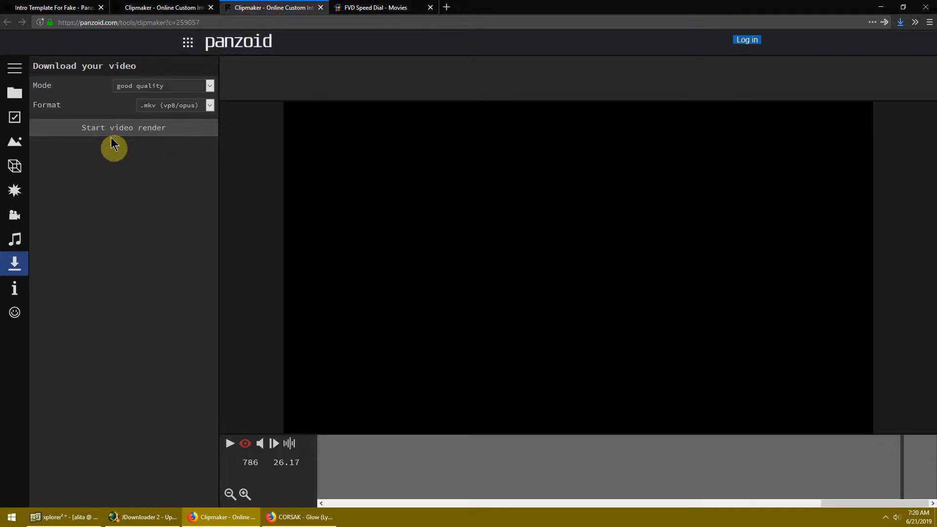
pyautogui.click(231, 48)
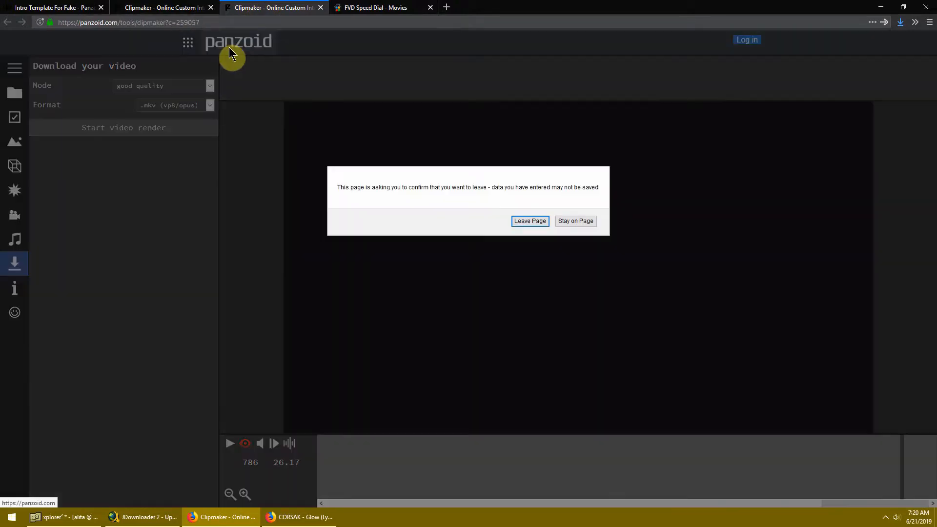
pyautogui.click(531, 222)
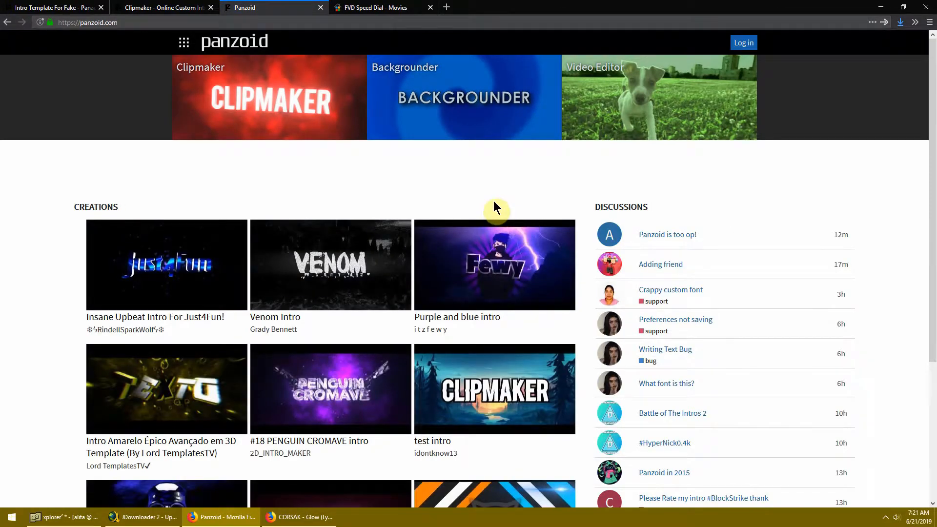
# Step: Find the AWESOME ORANGE AND BLUE INTRO TEMPLATE! among the creations and open it in Clipmaker
pyautogui.scroll(-4, 492, 203)
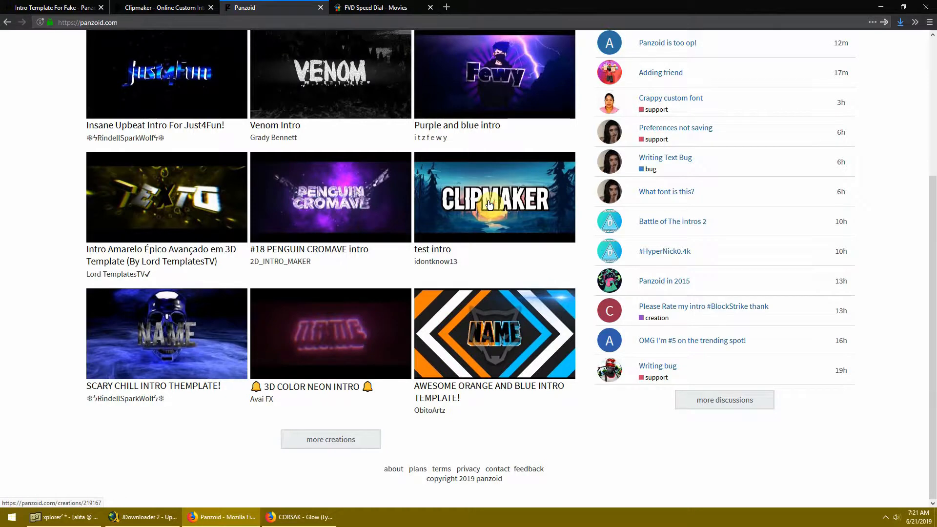
pyautogui.click(497, 340)
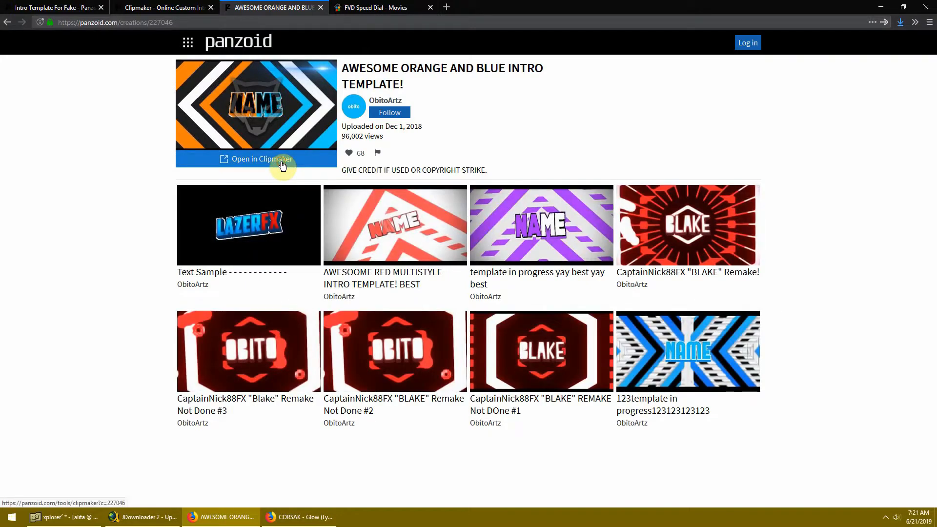
pyautogui.click(282, 164)
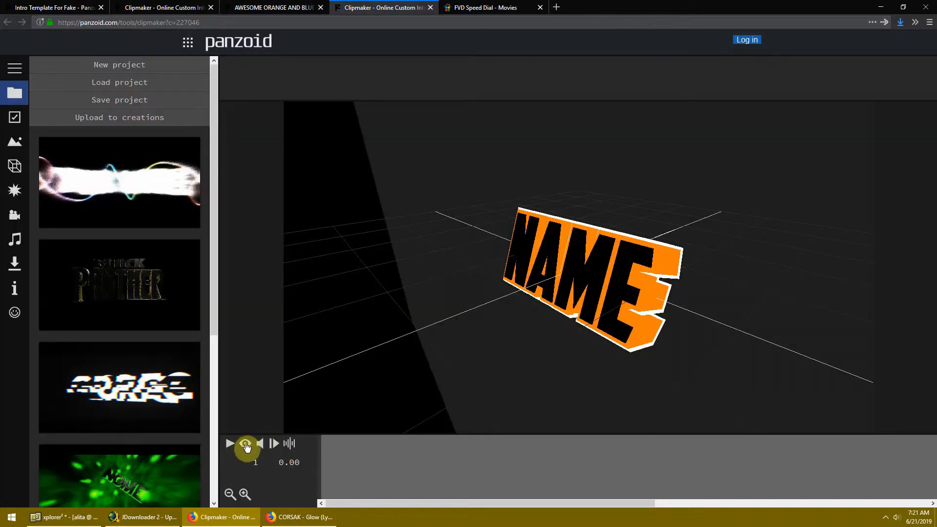
# Step: Preview the template through the camera view, pause it, and move the playhead to about 4.53 s on the NAME title
pyautogui.click(246, 445)
pyautogui.click(229, 445)
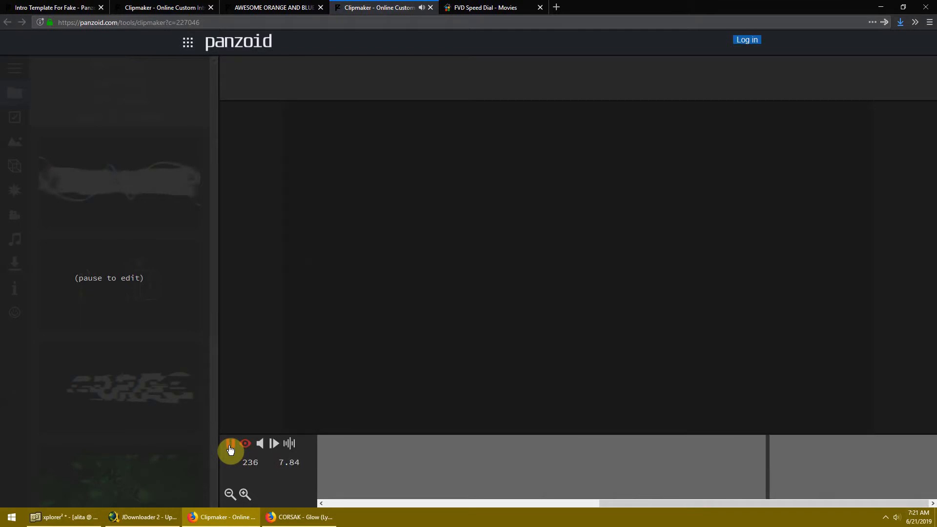
pyautogui.click(231, 449)
pyautogui.click(403, 454)
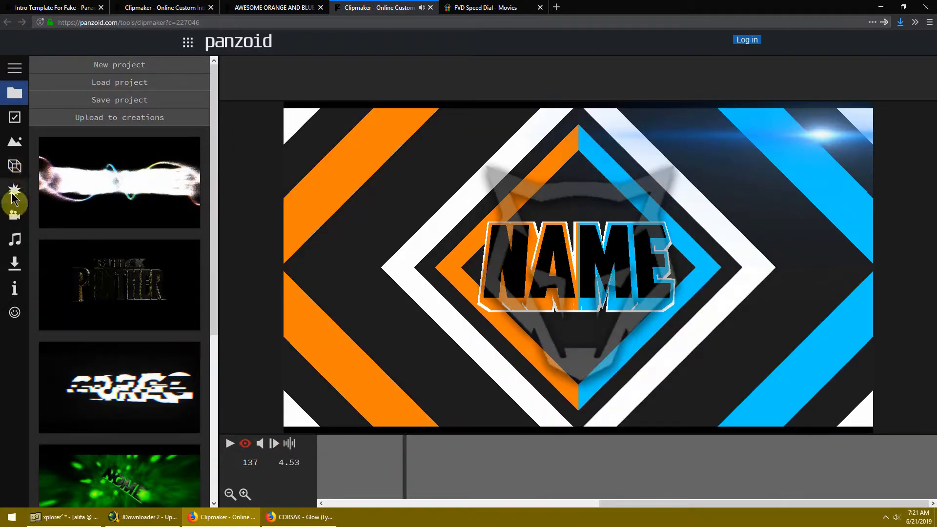
pyautogui.scroll(-3, 94, 207)
pyautogui.scroll(-2, 95, 235)
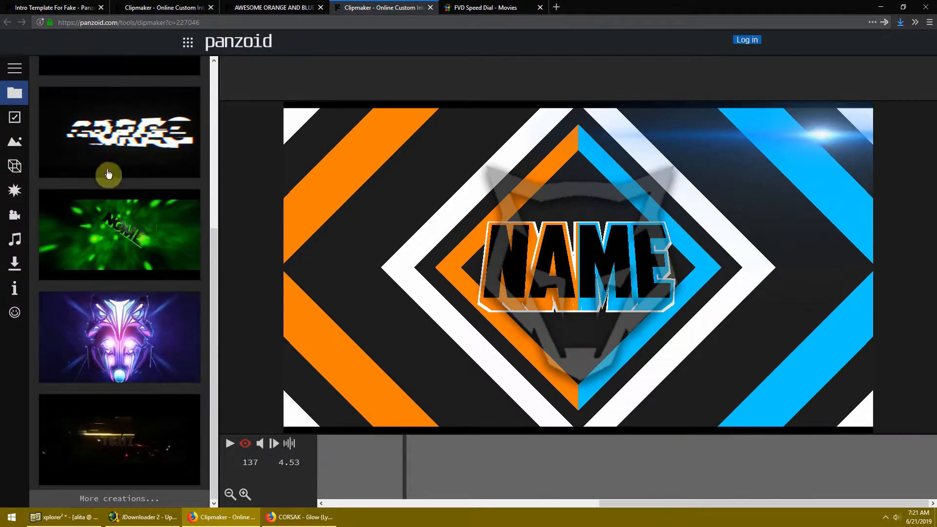
pyautogui.scroll(4, 104, 259)
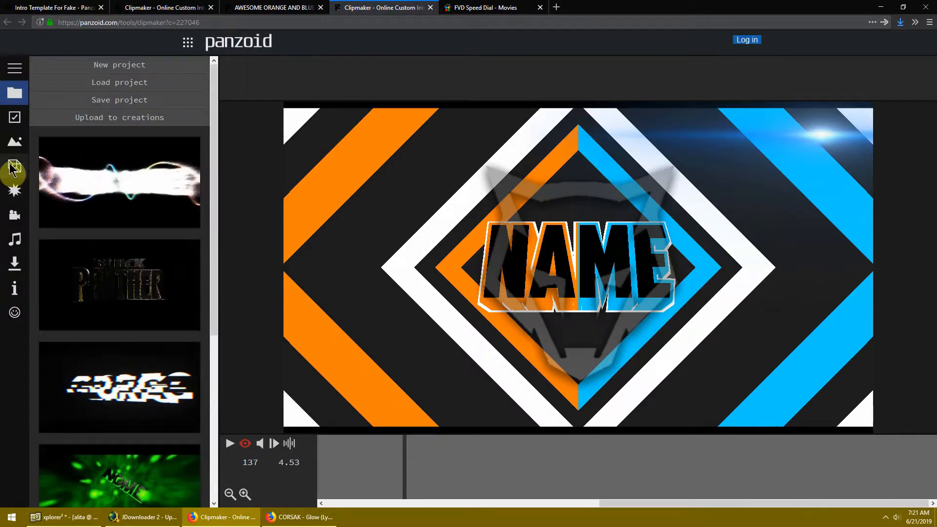
# Step: Change the text of the first NAME layer in the object list to SKILLS BY KARAR
pyautogui.click(14, 166)
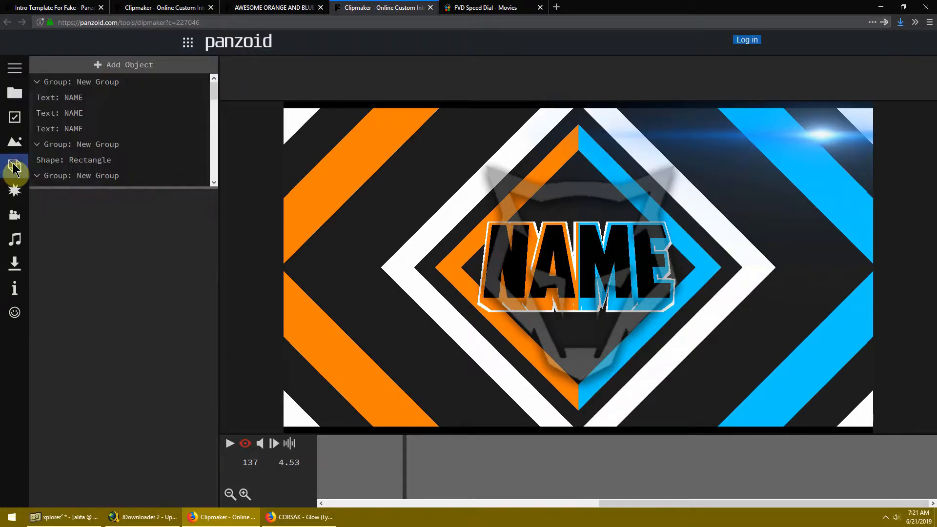
pyautogui.click(78, 100)
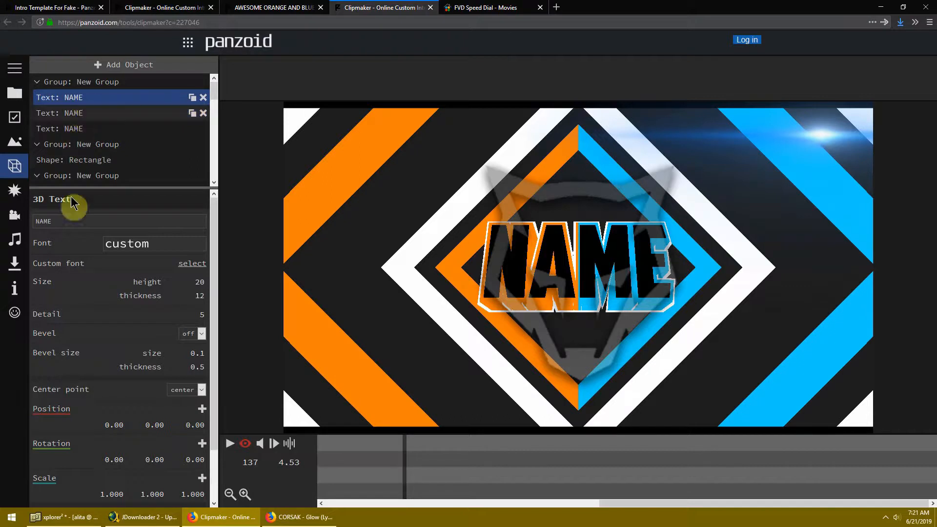
pyautogui.moveTo(63, 221); pyautogui.dragTo(13, 222)
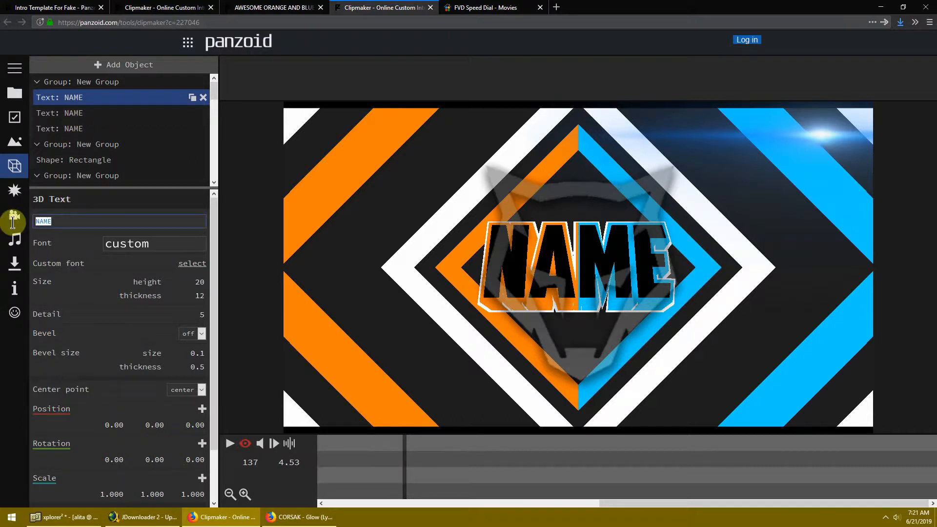
pyautogui.write('SKILLS BY KARAR')
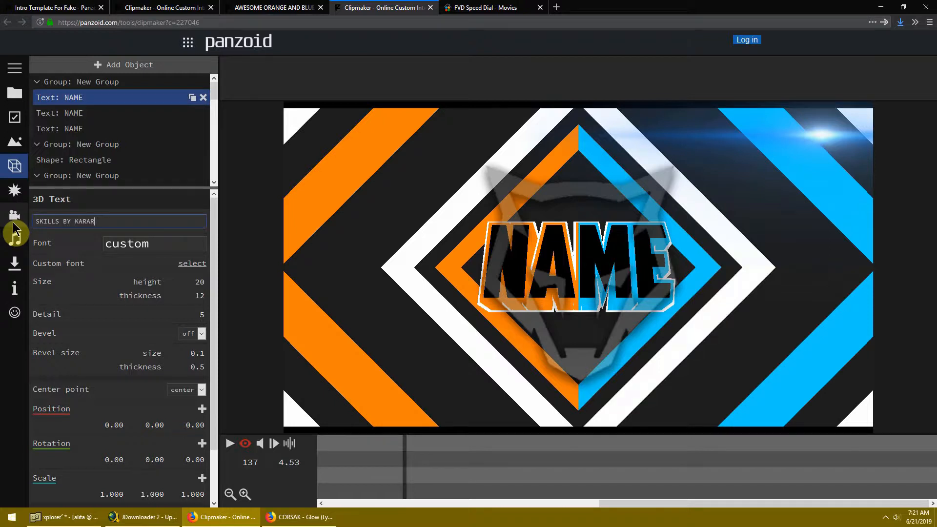
pyautogui.press('Return')
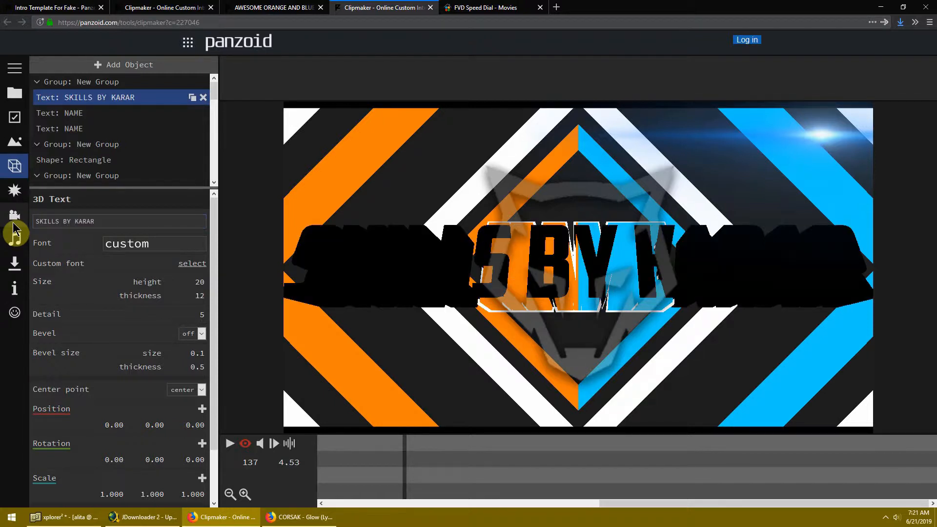
# Step: Copy the first layer's SKILLS BY KARAR text and paste it over the text of the remaining two NAME layers
pyautogui.click(120, 113)
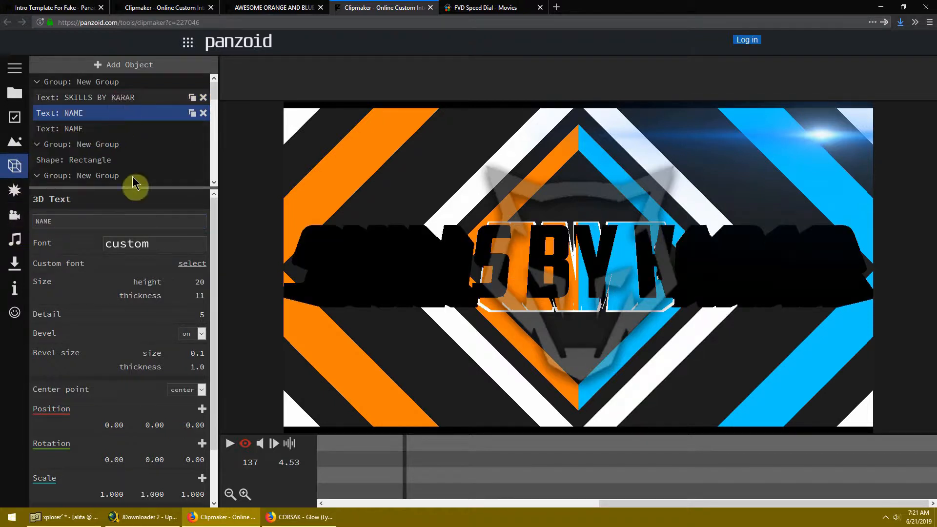
pyautogui.click(121, 101)
pyautogui.moveTo(101, 222); pyautogui.dragTo(25, 226)
pyautogui.hotkey('ctrl', 'c')
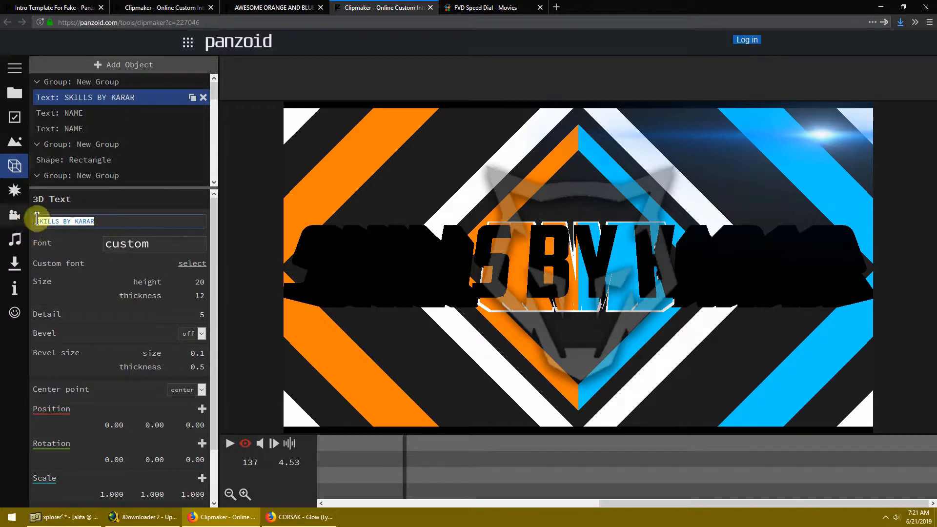
pyautogui.click(73, 113)
pyautogui.doubleClick(84, 222)
pyautogui.hotkey('ctrl', 'v')
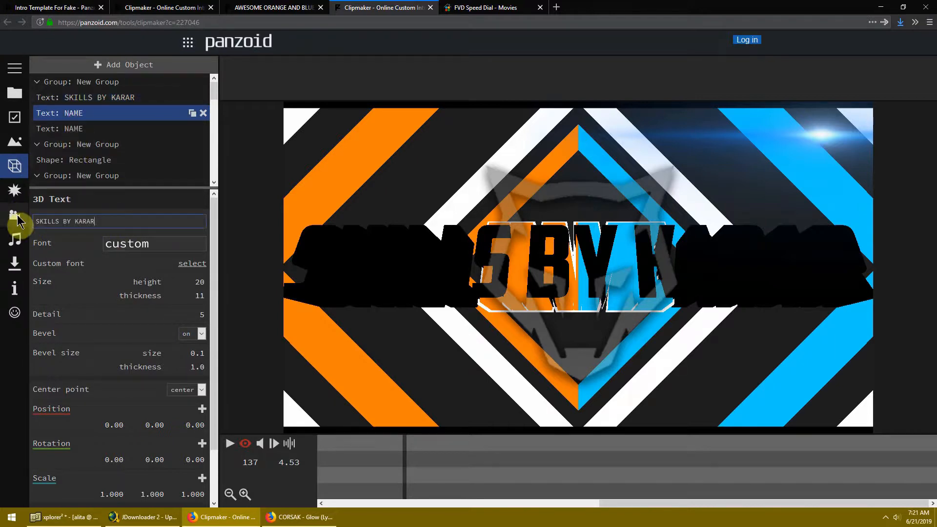
pyautogui.click(115, 131)
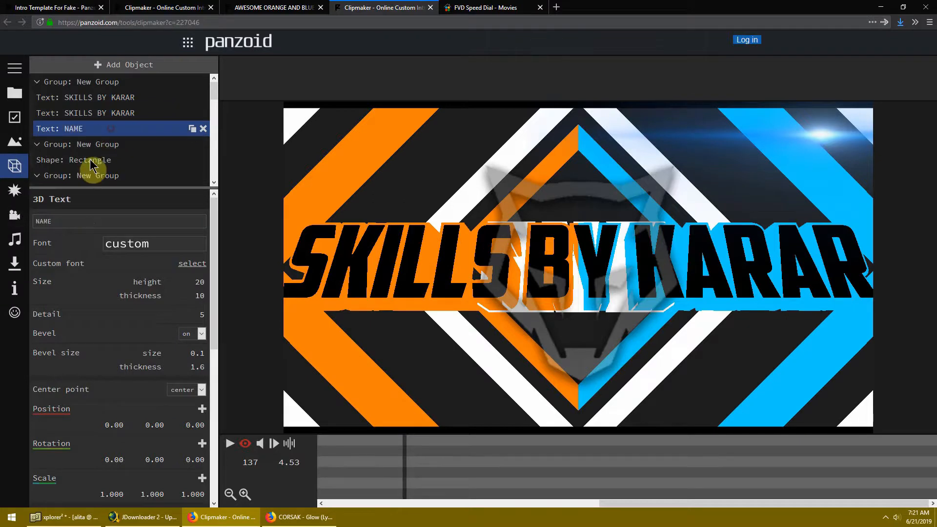
pyautogui.doubleClick(54, 222)
pyautogui.hotkey('ctrl', 'v')
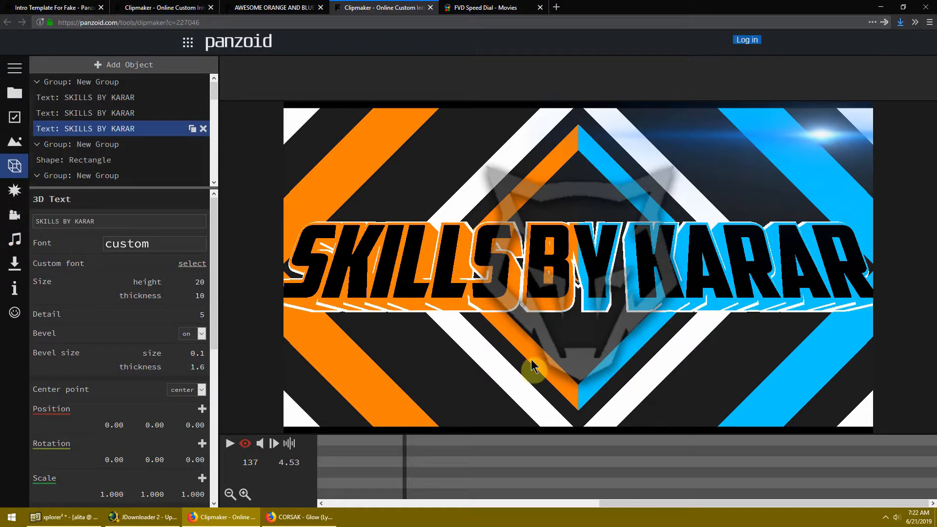
# Step: Play back the retitled intro, pause it, and set the first SKILLS BY KARAR layer's text height to 17
pyautogui.click(230, 447)
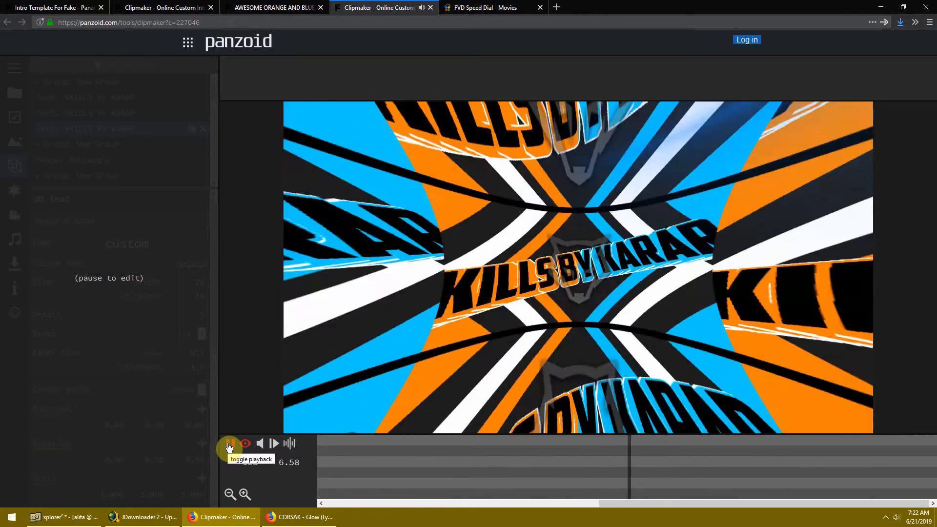
pyautogui.click(228, 447)
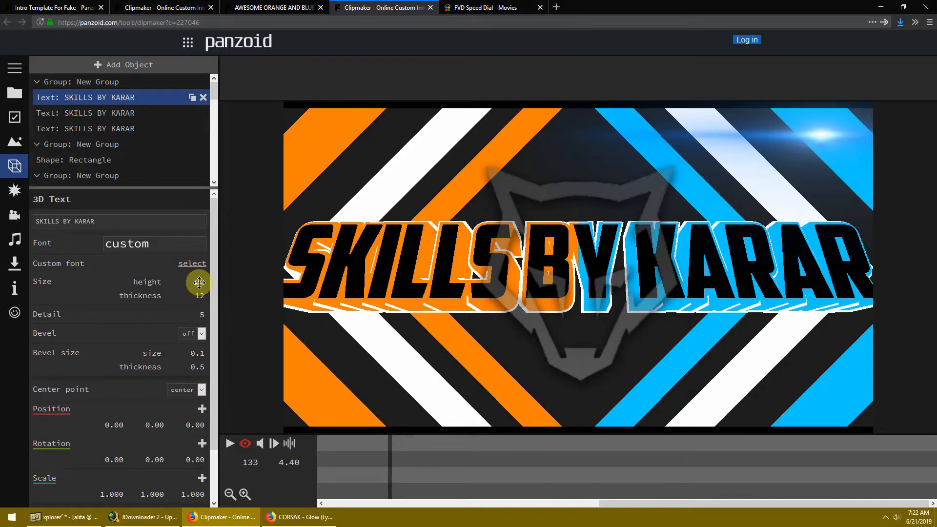
pyautogui.moveTo(195, 281); pyautogui.dragTo(189, 281)
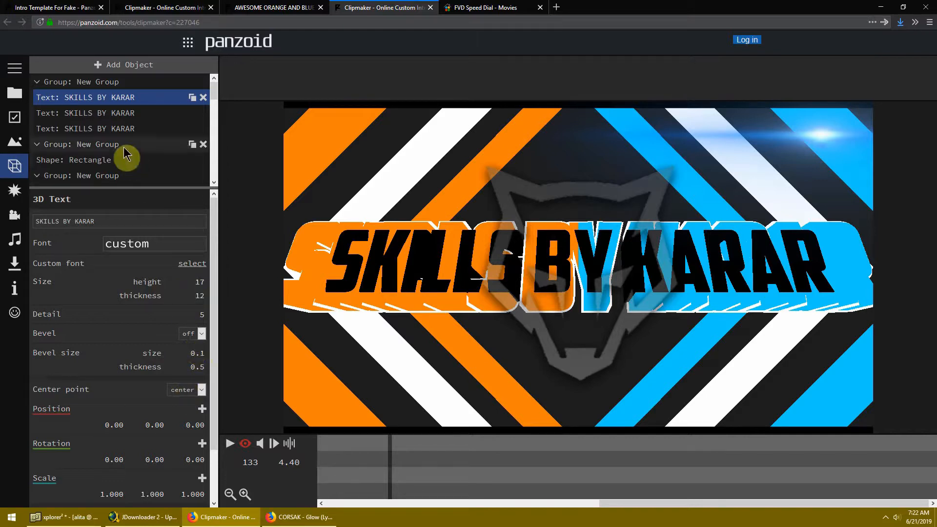
# Step: Set the text height of the second and third SKILLS BY KARAR layers to 17
pyautogui.click(127, 113)
pyautogui.moveTo(193, 284); pyautogui.dragTo(188, 280)
pyautogui.click(161, 129)
pyautogui.moveTo(196, 282); pyautogui.dragTo(185, 280)
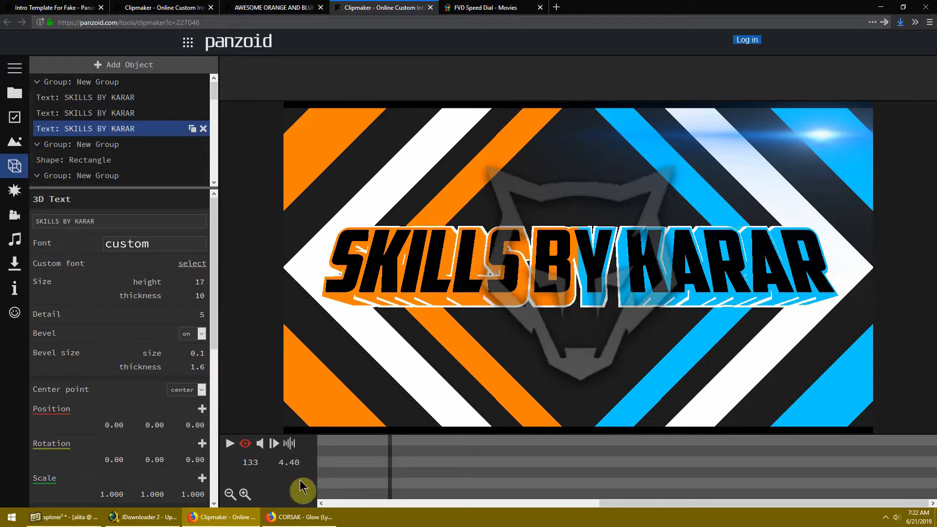
# Step: Play back the resized intro, pause it, and move the playhead to 5.13 s on the SKILLS BY KARAR title
pyautogui.click(230, 448)
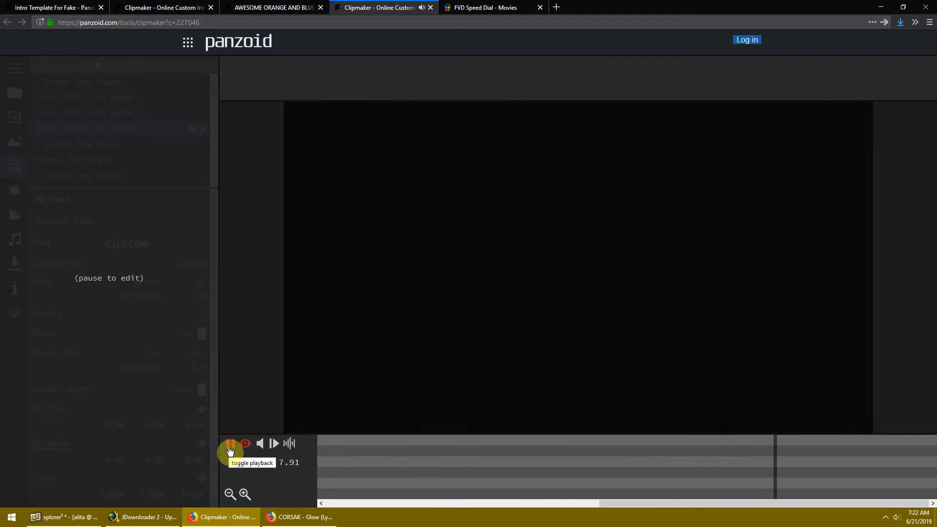
pyautogui.click(230, 448)
pyautogui.click(471, 462)
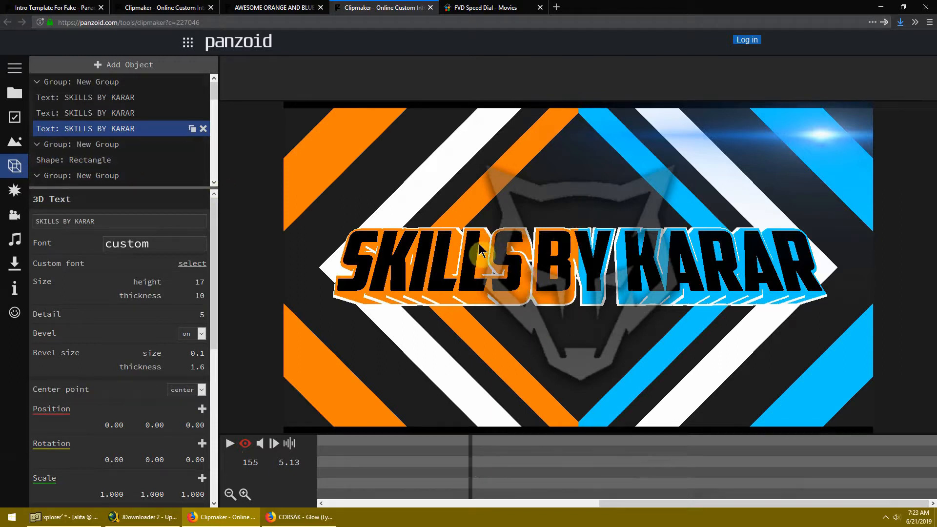
# Step: Look over the audio, effects, scene and video download settings, and check the render progress of the other Clipmaker project
pyautogui.click(15, 239)
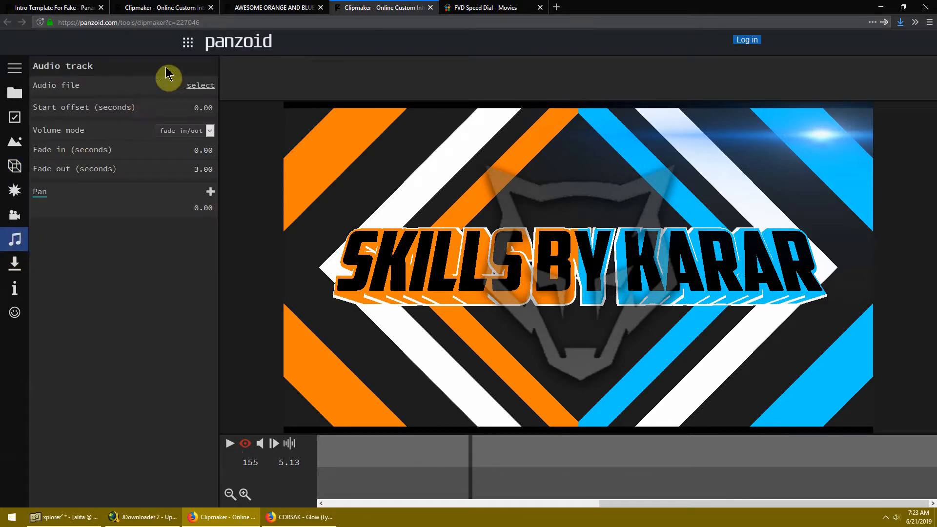
pyautogui.click(14, 196)
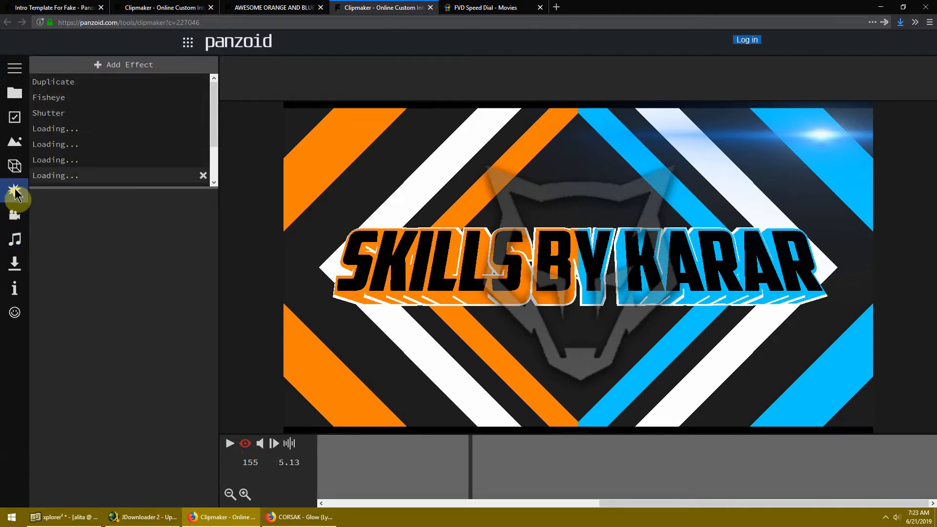
pyautogui.click(15, 143)
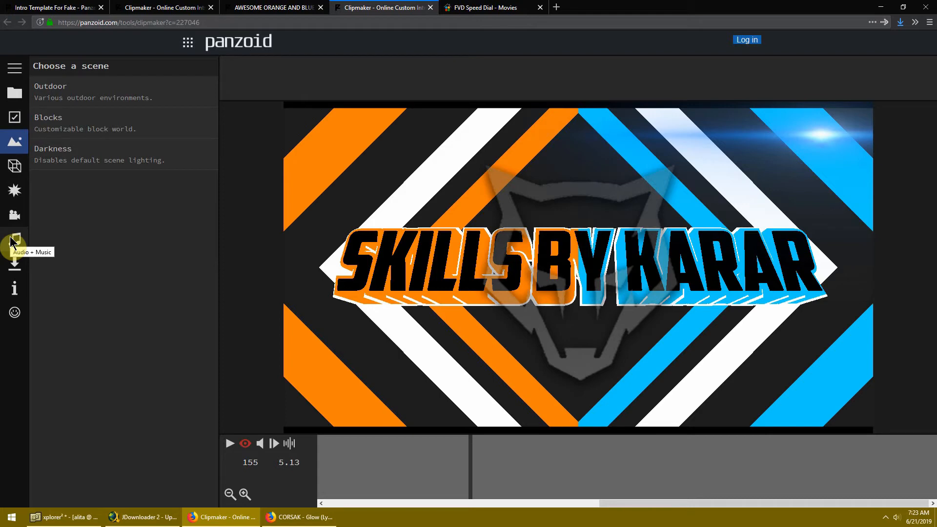
pyautogui.click(17, 271)
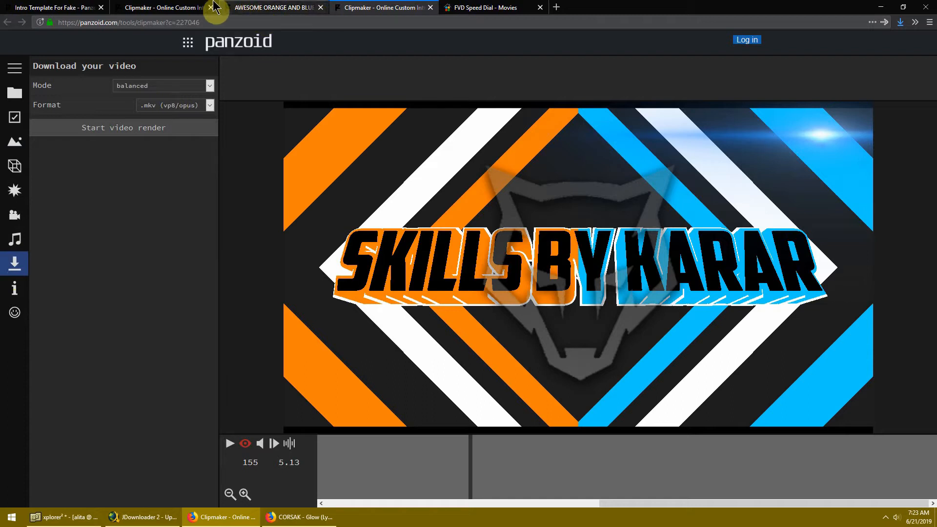
pyautogui.click(163, 7)
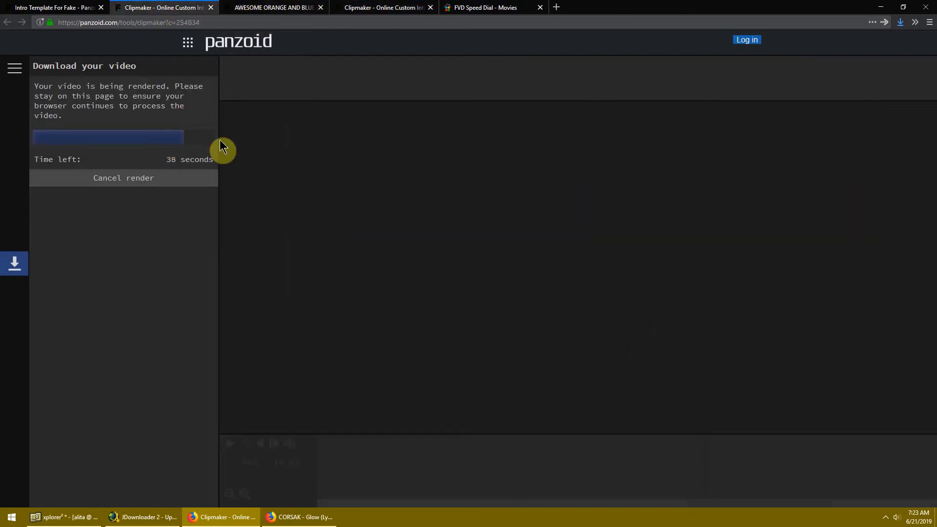